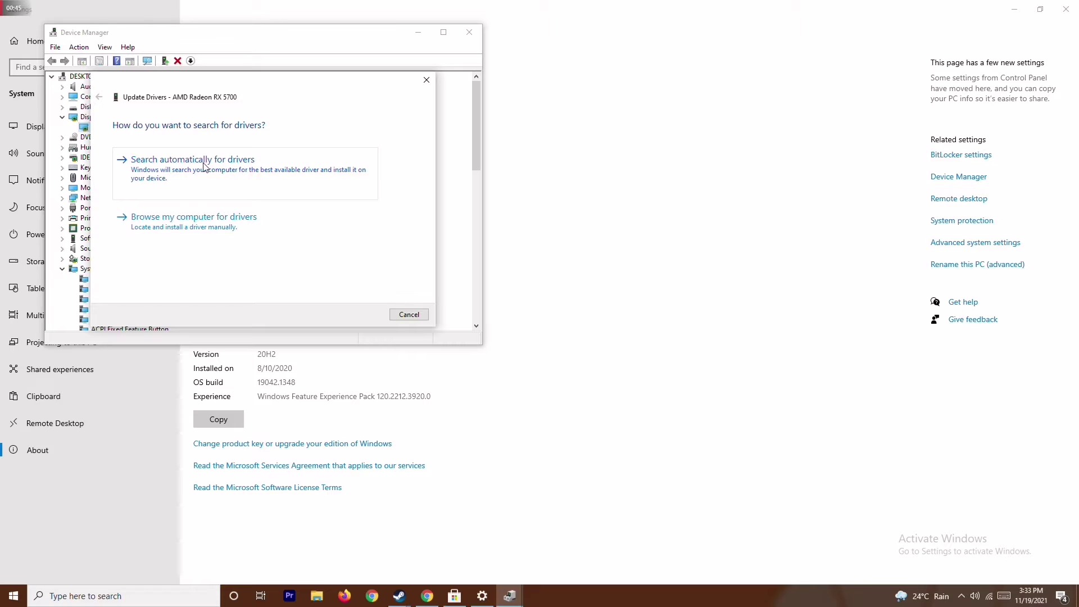
Search automatically for updated AMD Radeon RX 5700 drivers, and close Device Manager and the Settings window
click(202, 164)
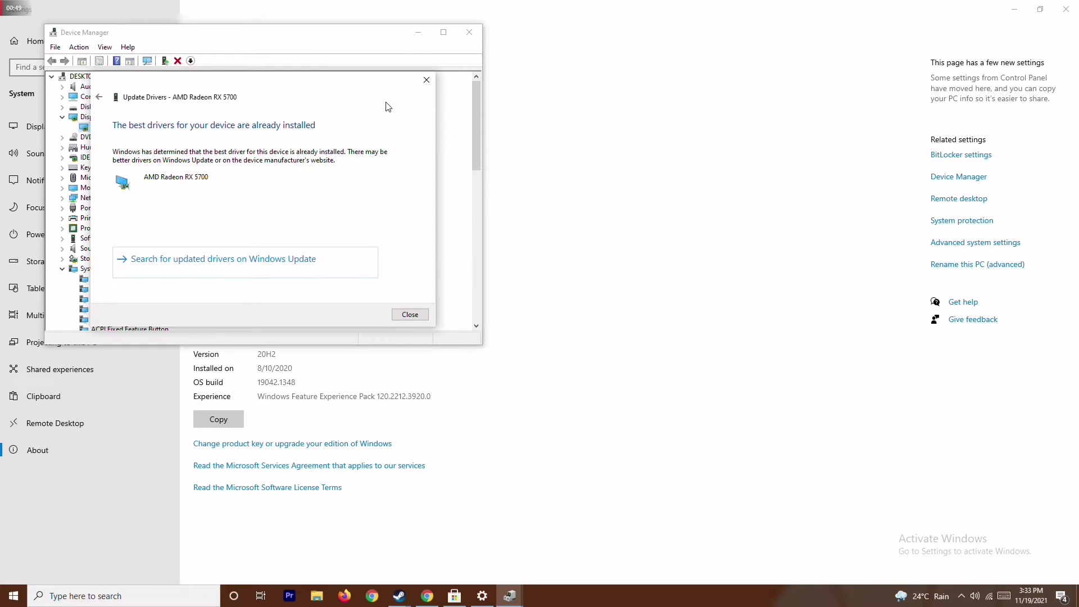
click(426, 80)
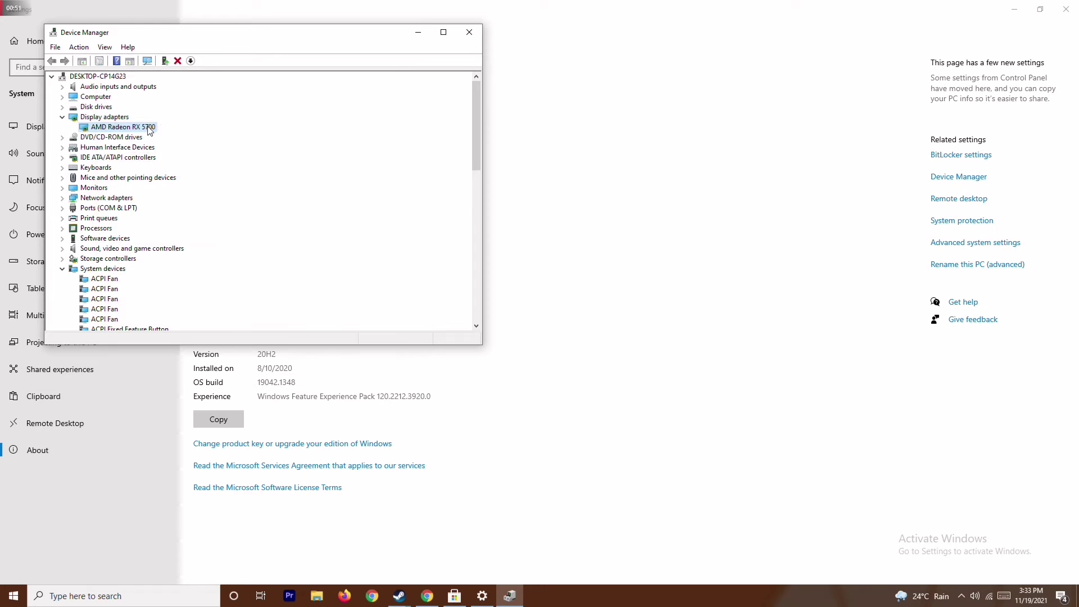
click(62, 117)
click(62, 259)
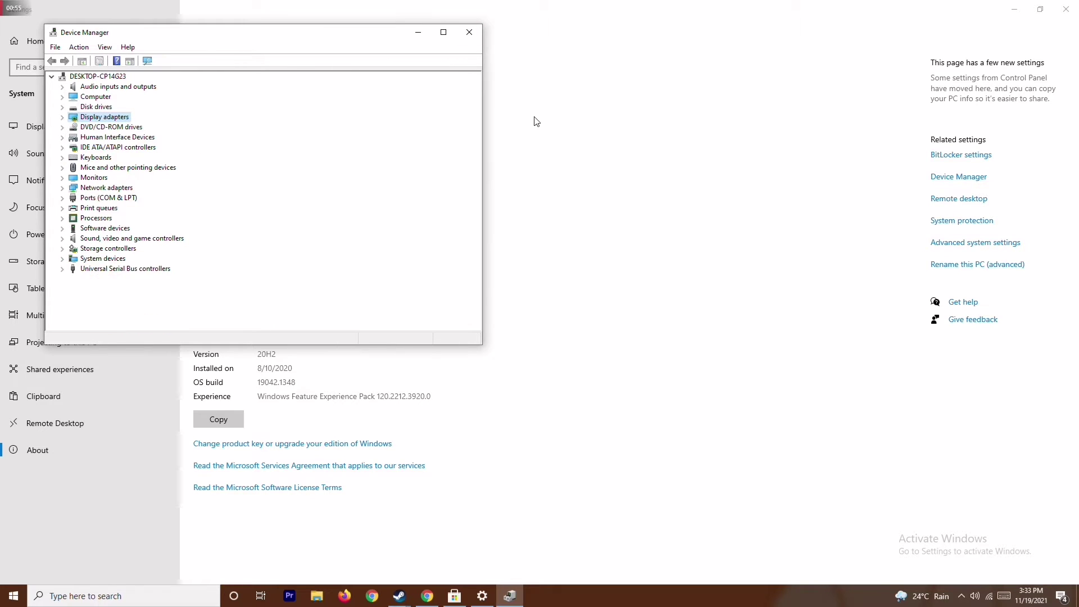
click(469, 32)
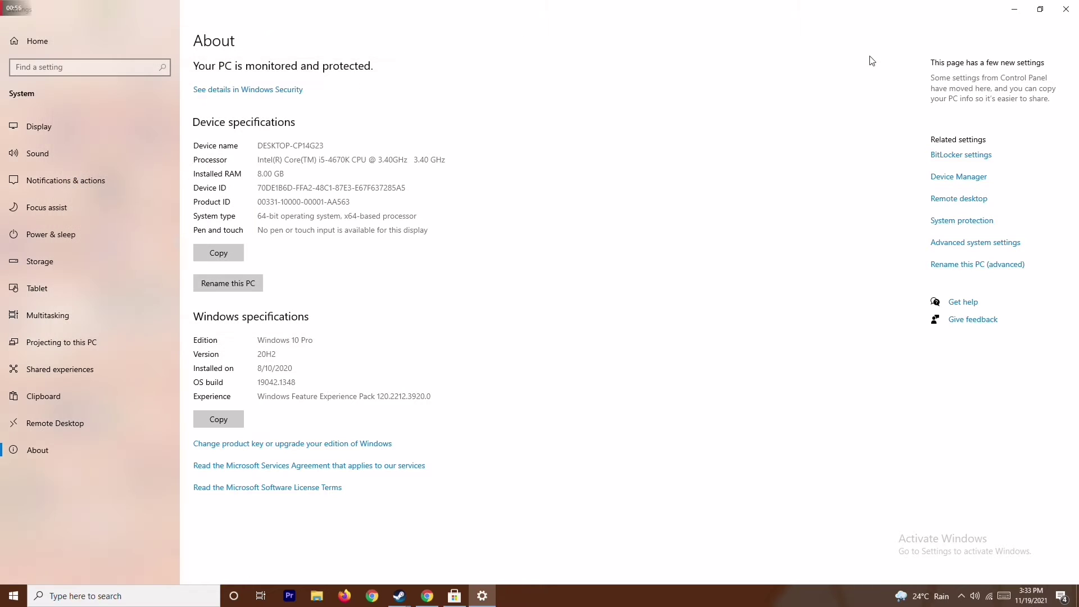
click(1066, 9)
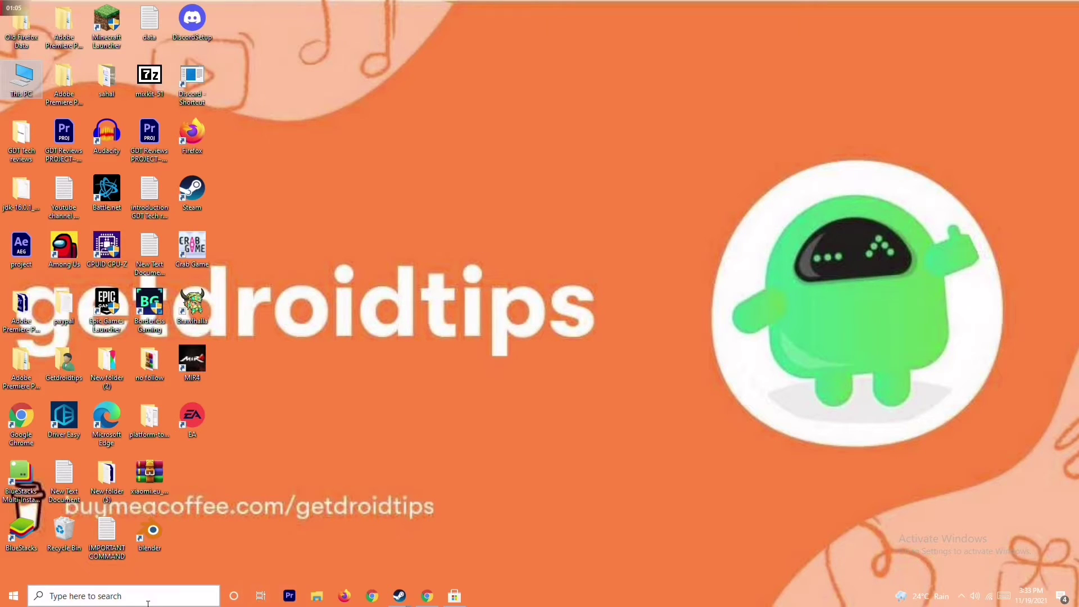
Open the Windows Update page in Settings to check the update status, and close Settings
click(88, 596)
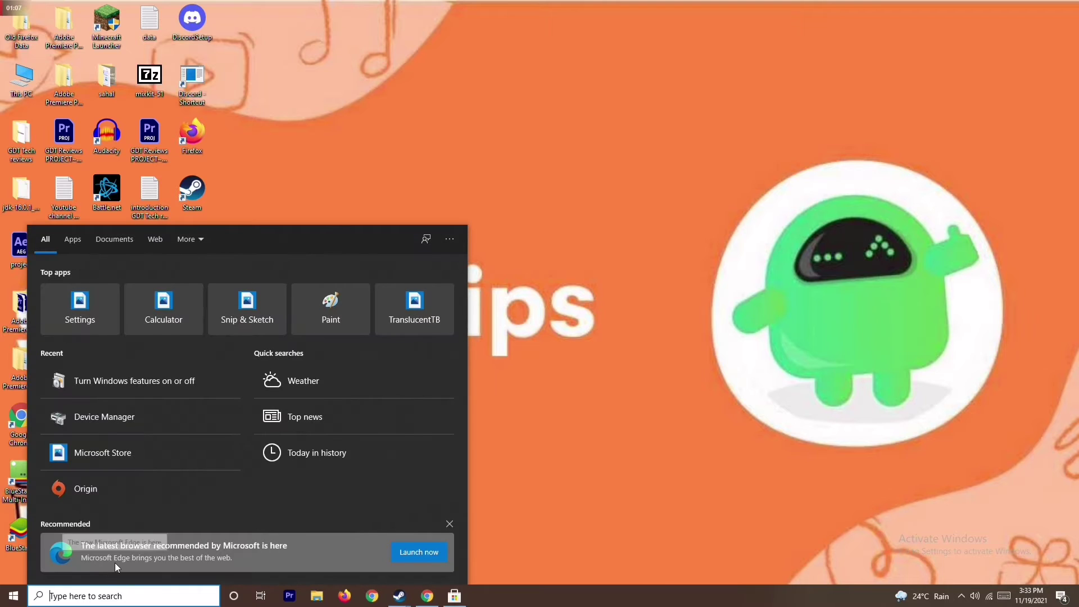
text(sett)
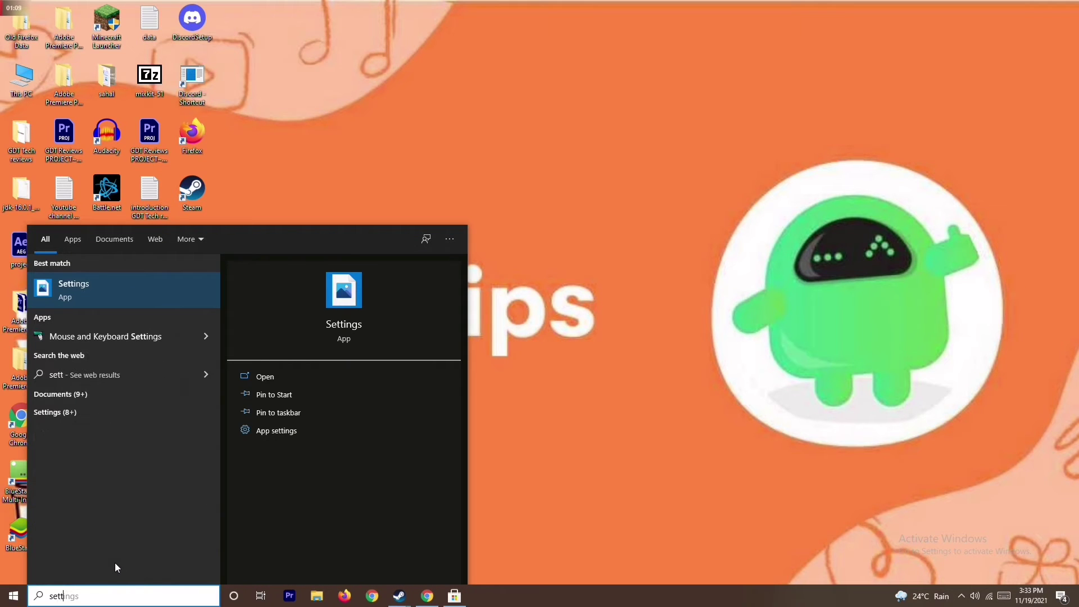
click(153, 292)
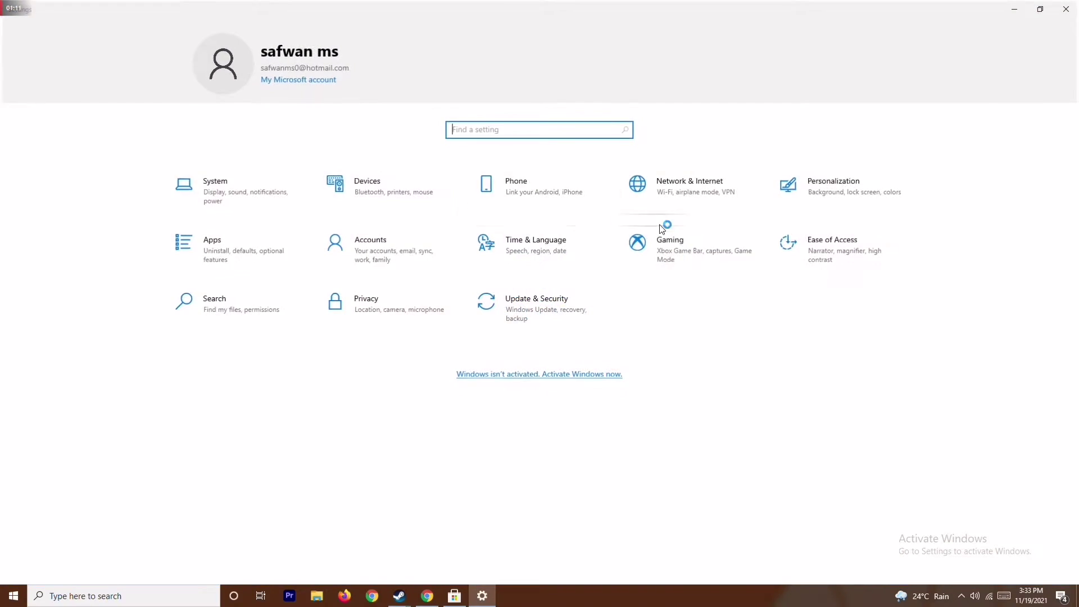
click(546, 309)
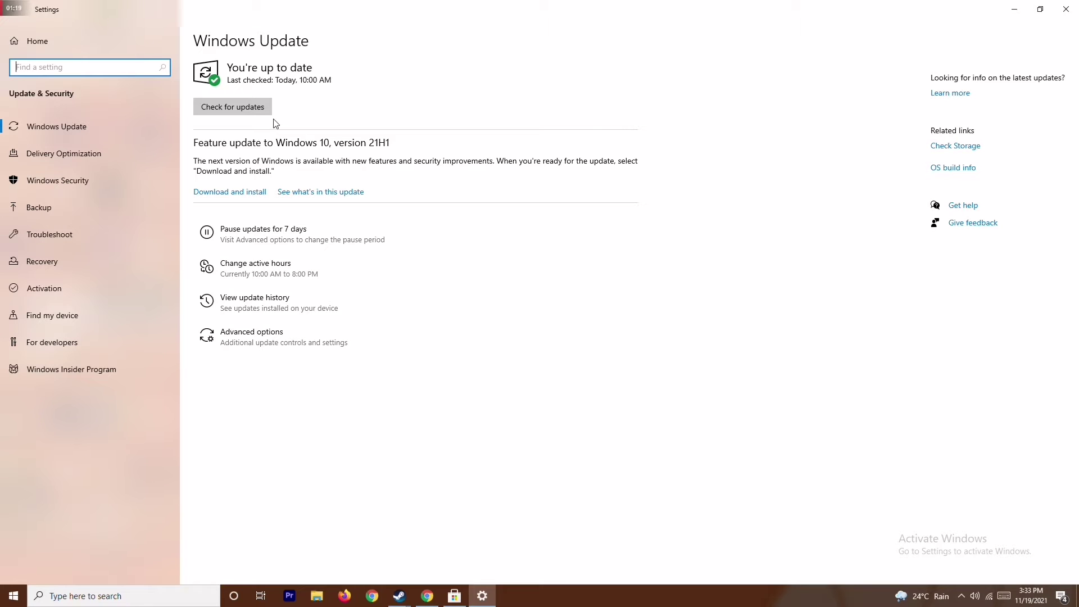
click(1066, 10)
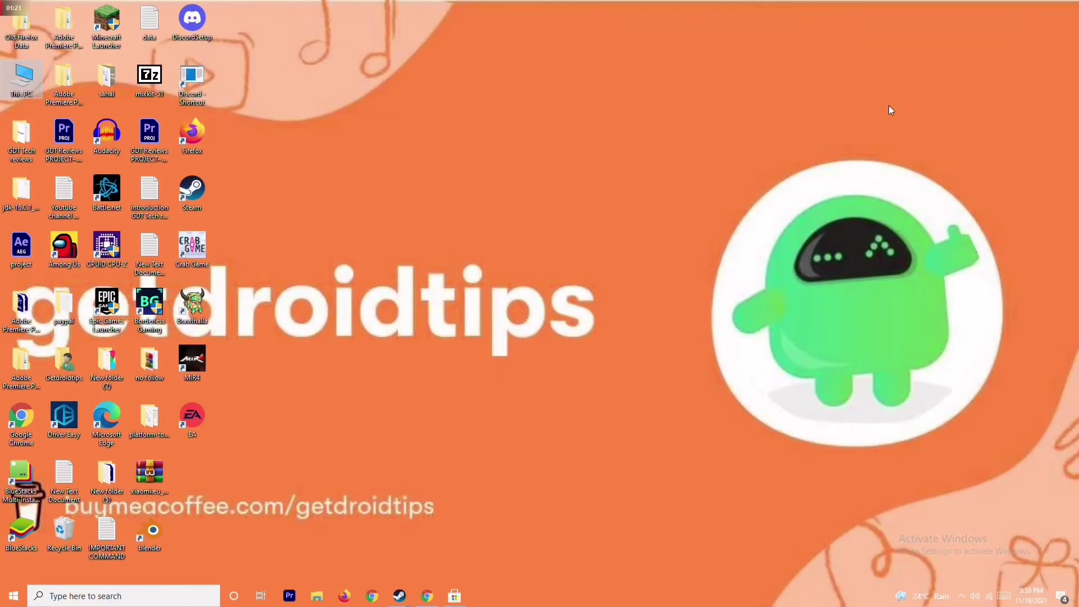
End the Microsoft Store task in Task Manager and close Task Manager
right_click(659, 206)
click(593, 257)
right_click(571, 597)
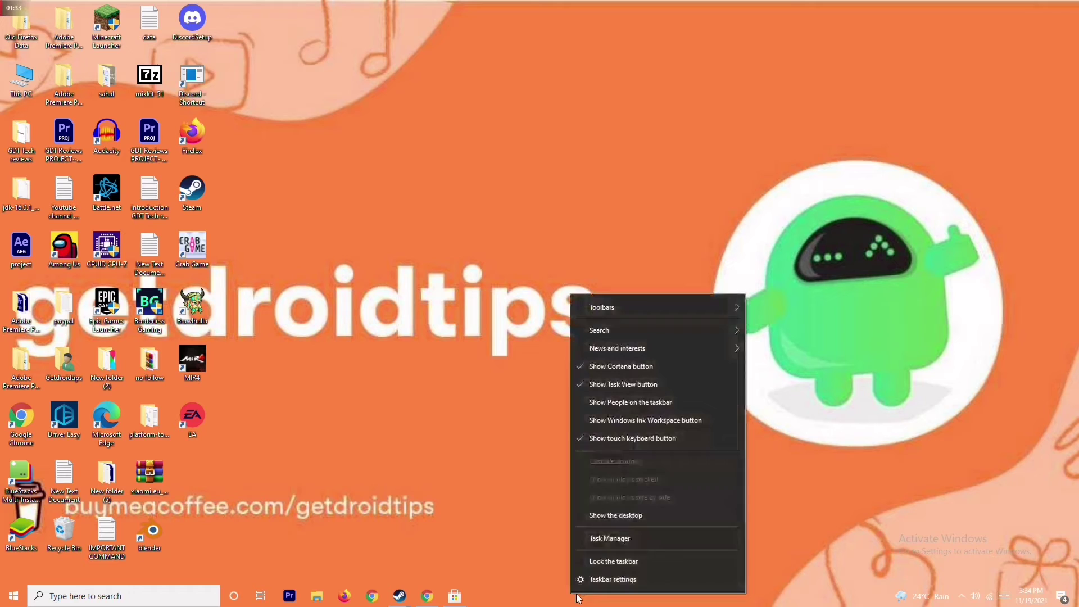
click(643, 544)
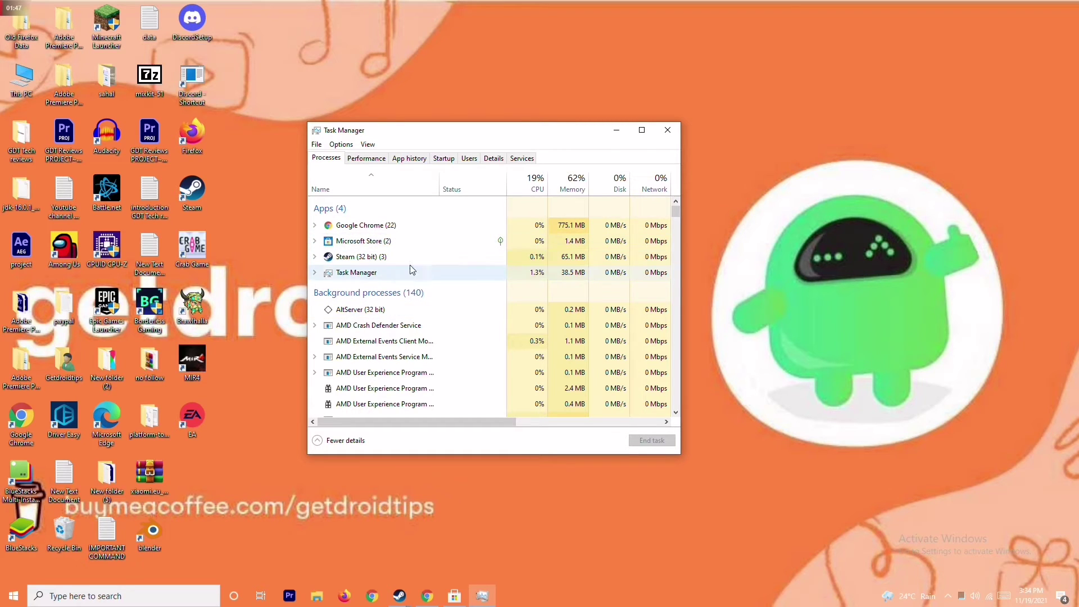
click(421, 241)
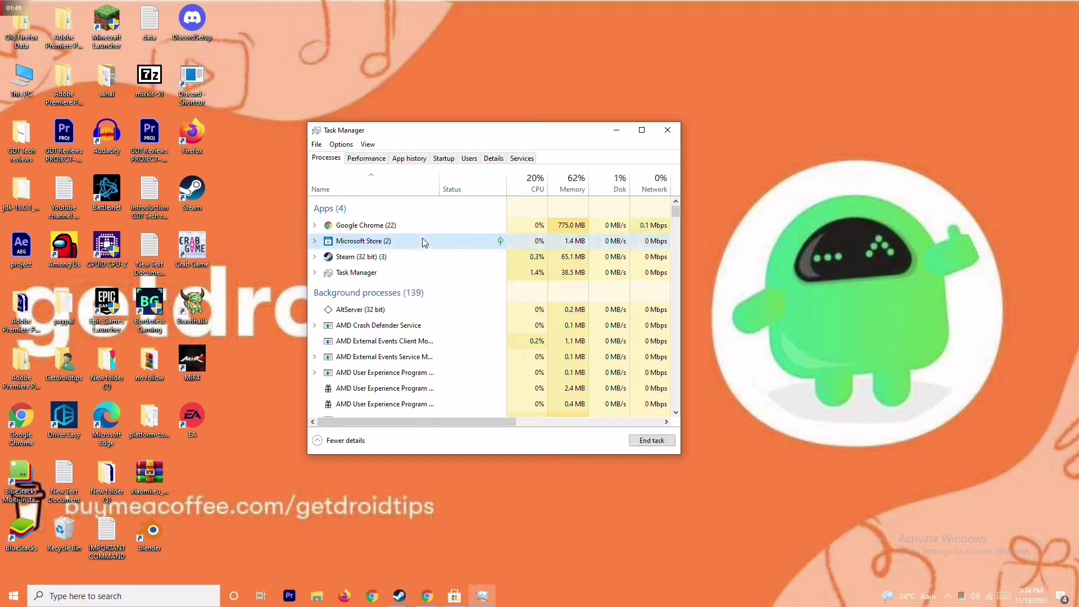
right_click(458, 244)
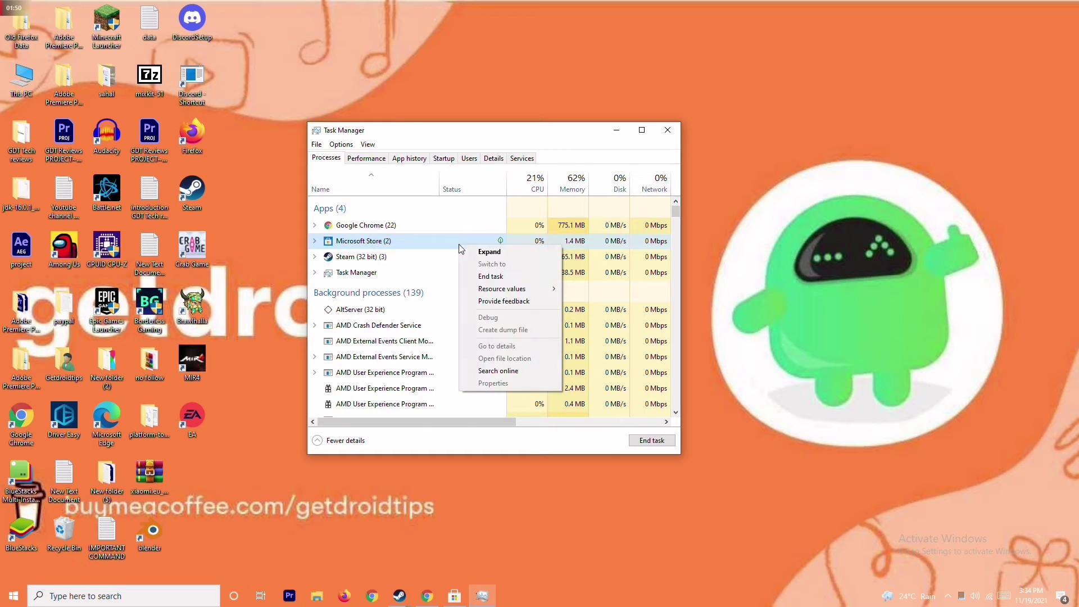
click(489, 276)
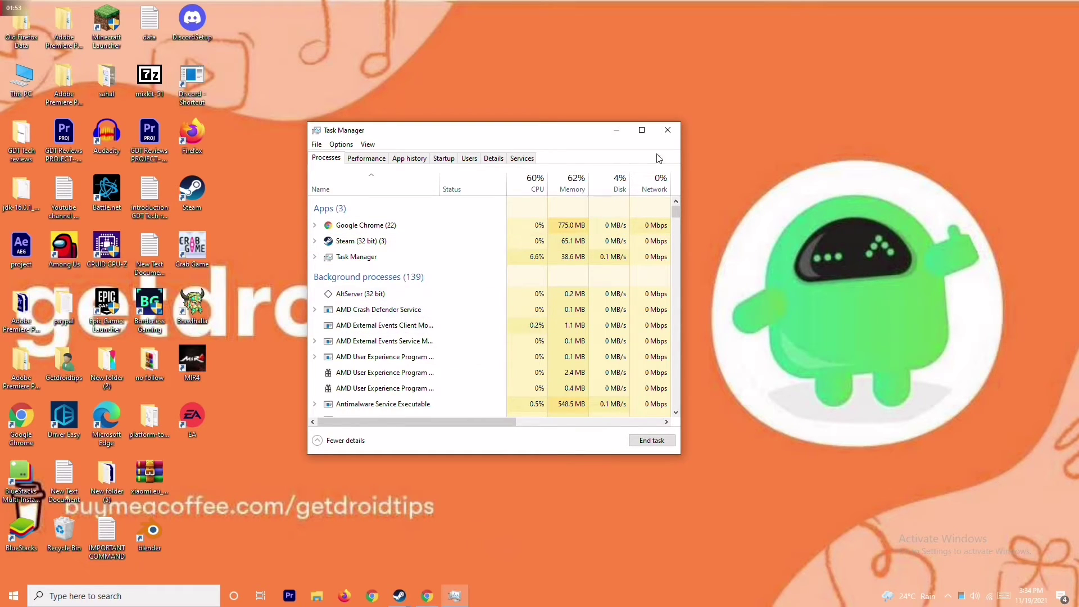
click(669, 132)
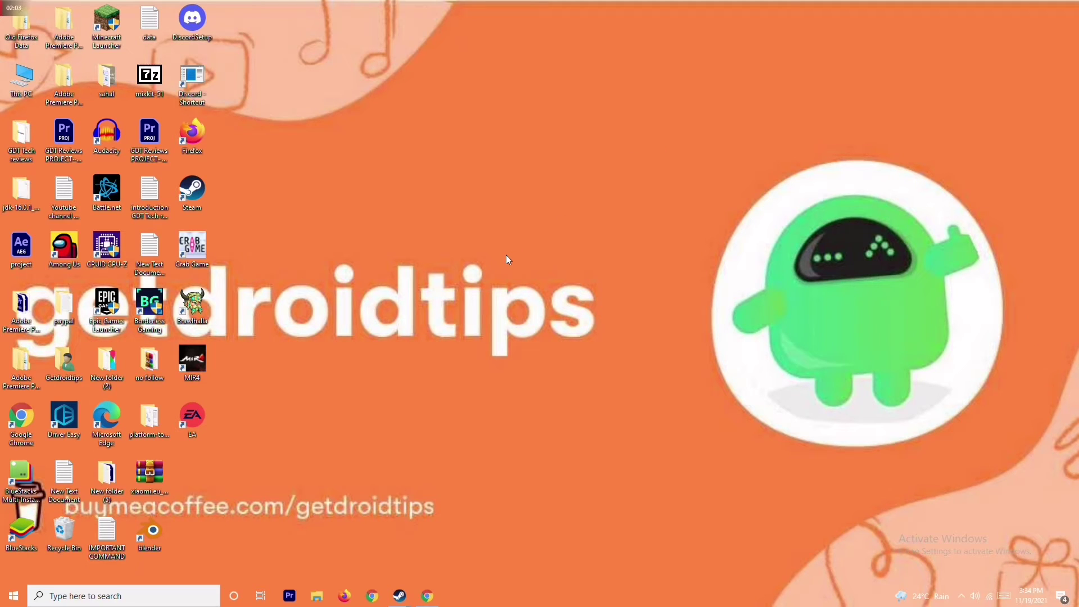
right_click(198, 264)
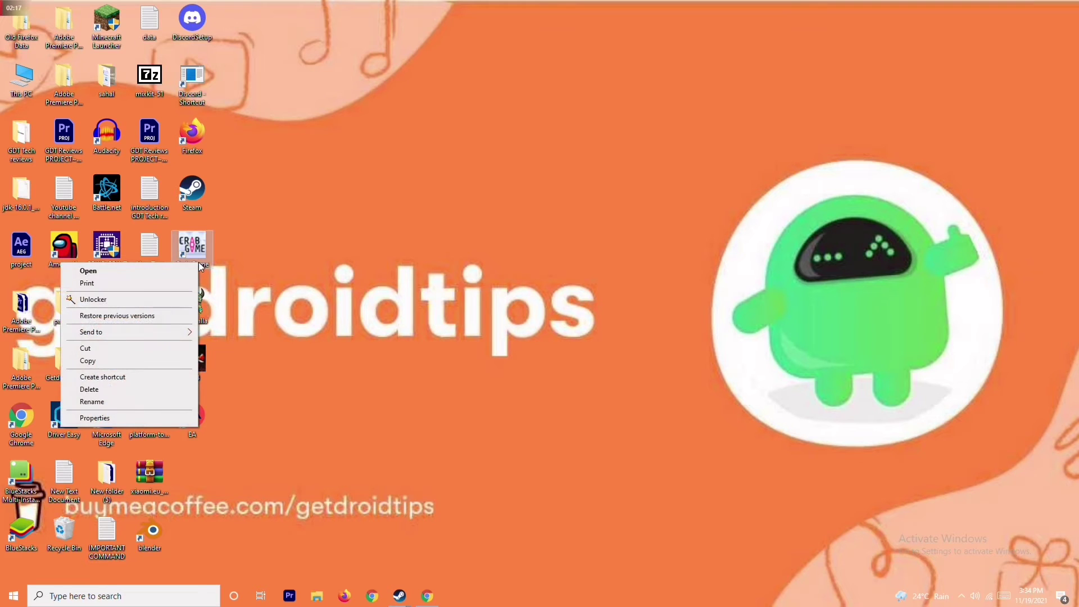
click(201, 251)
right_click(202, 252)
click(281, 260)
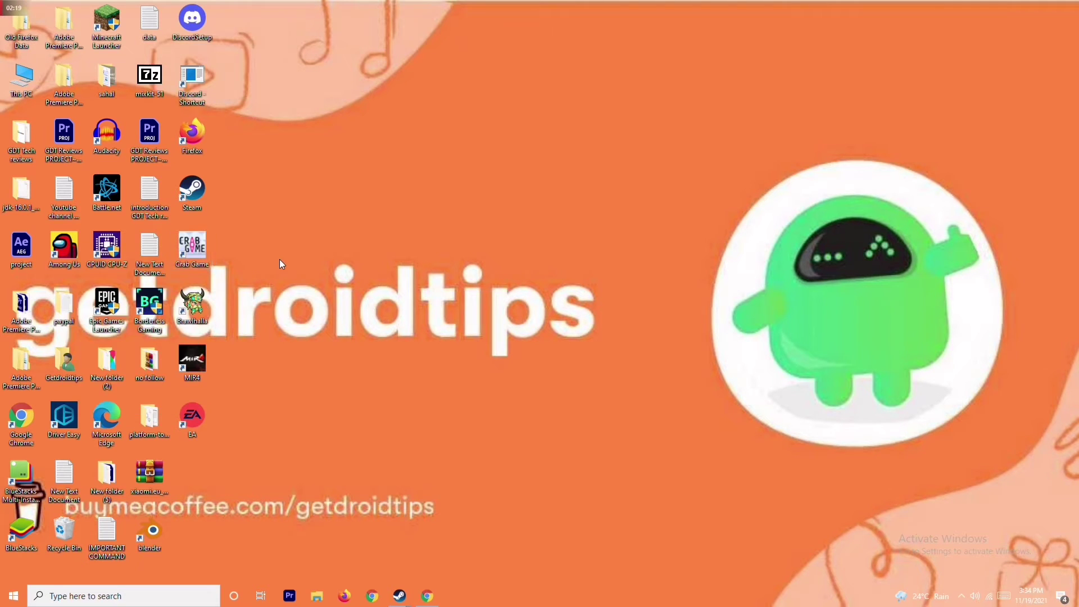
right_click(192, 265)
click(140, 423)
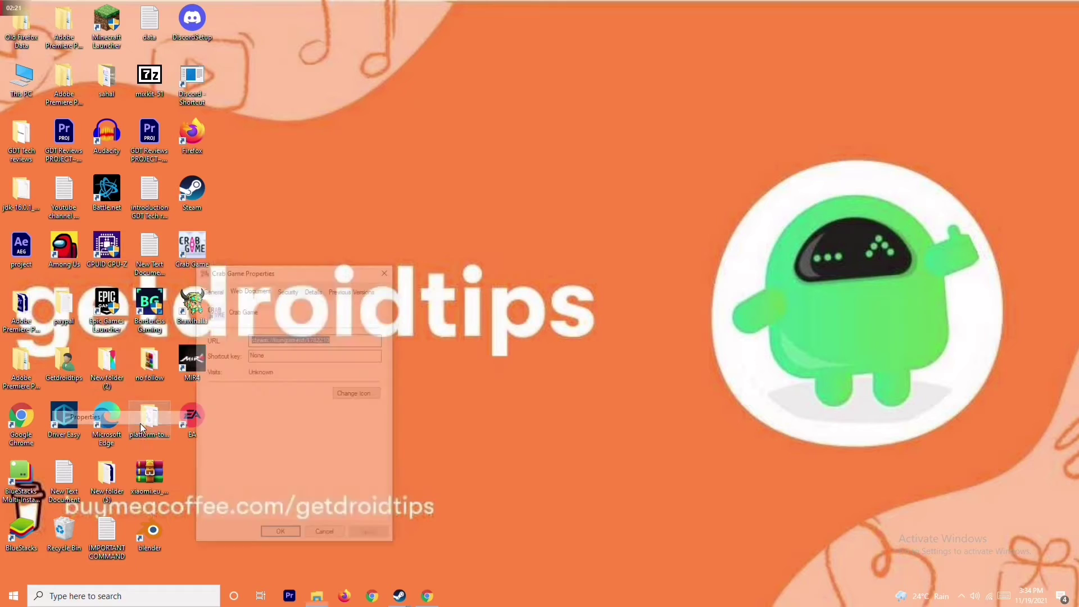
click(388, 269)
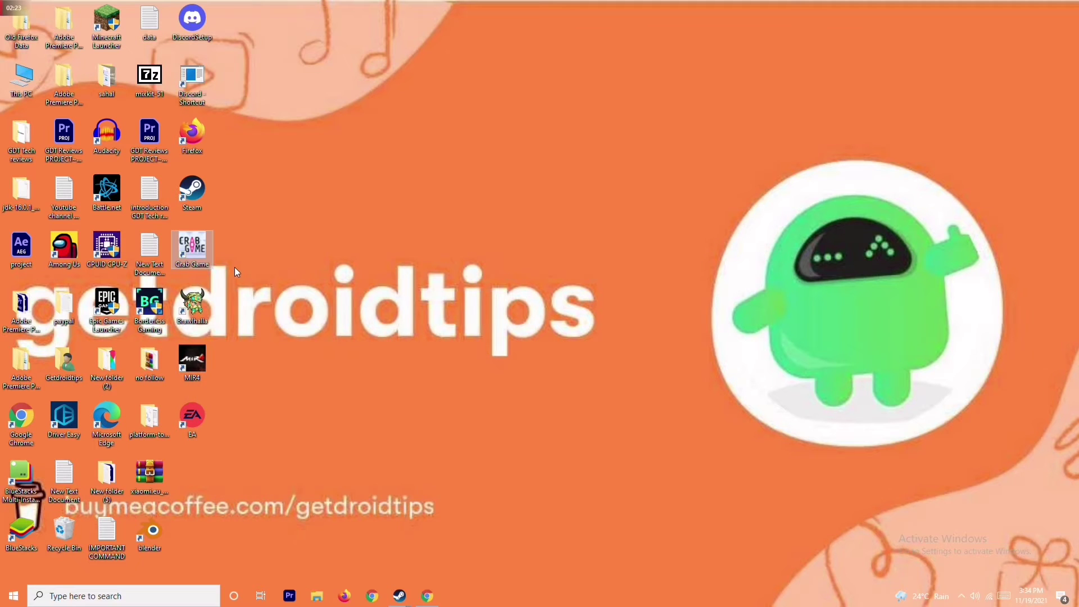
Switch to Steam and open Crab Game's local files folder from the game's properties
click(399, 596)
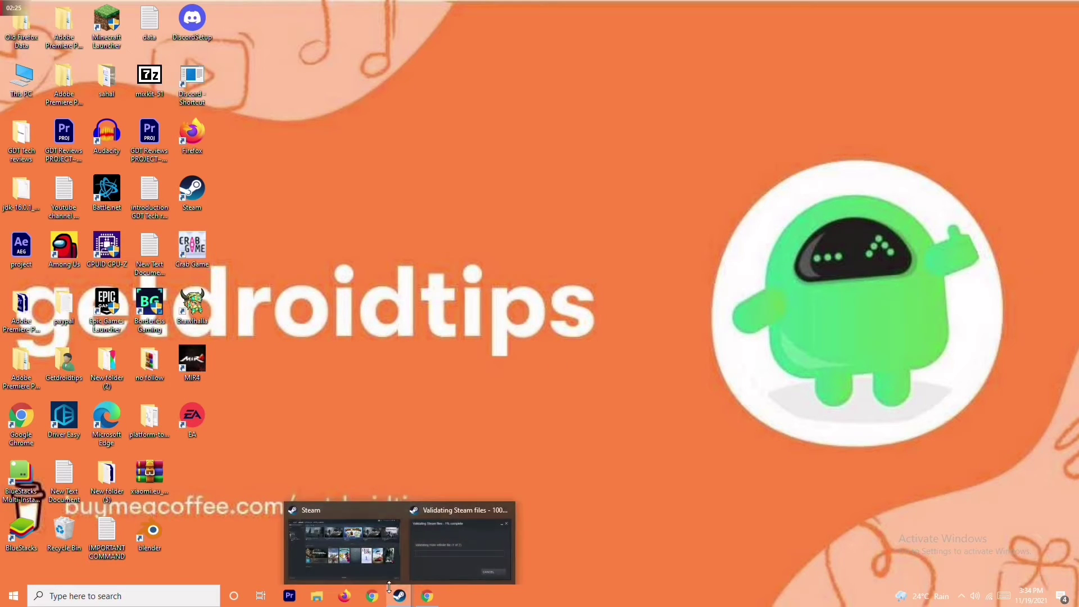
click(374, 536)
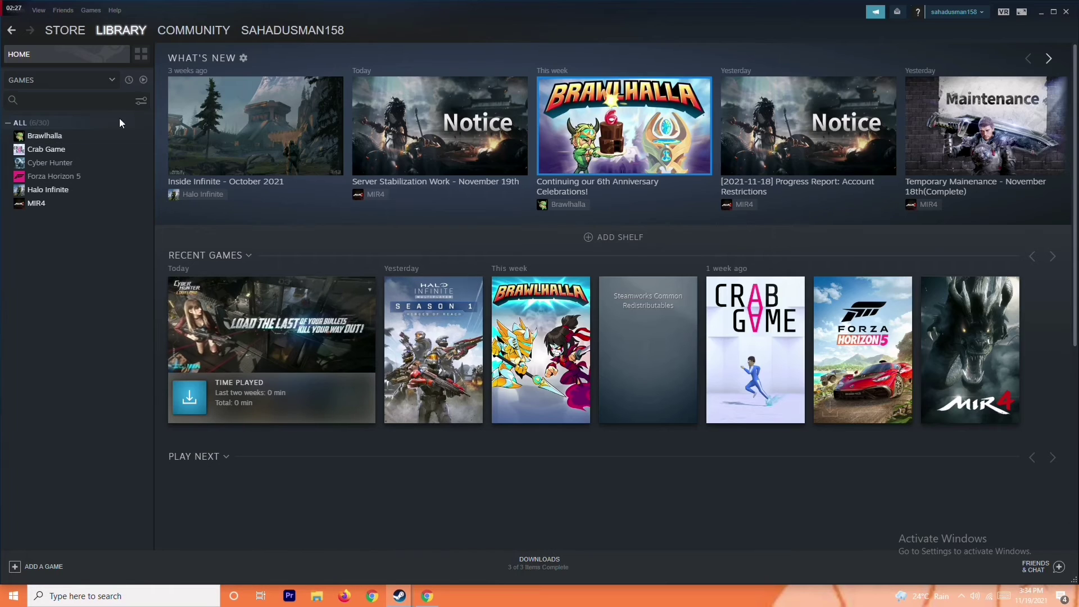
right_click(104, 148)
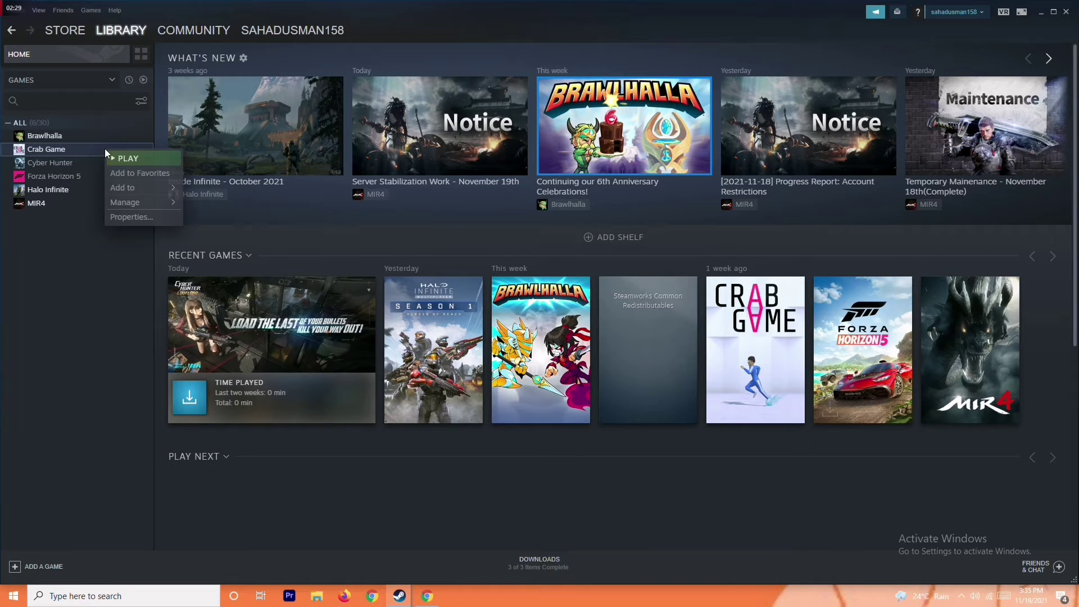
click(141, 216)
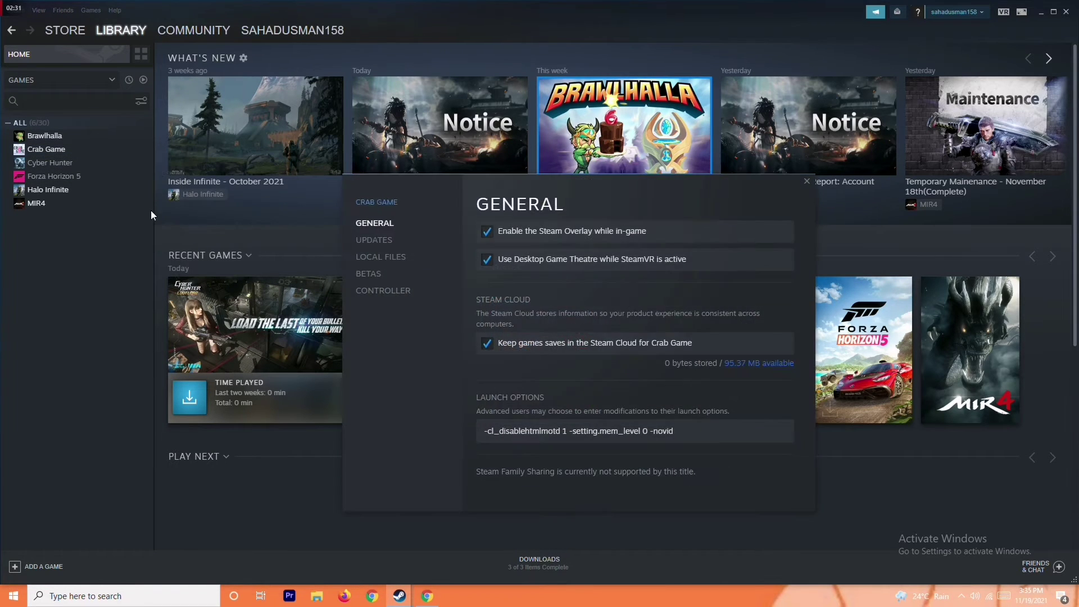
click(408, 256)
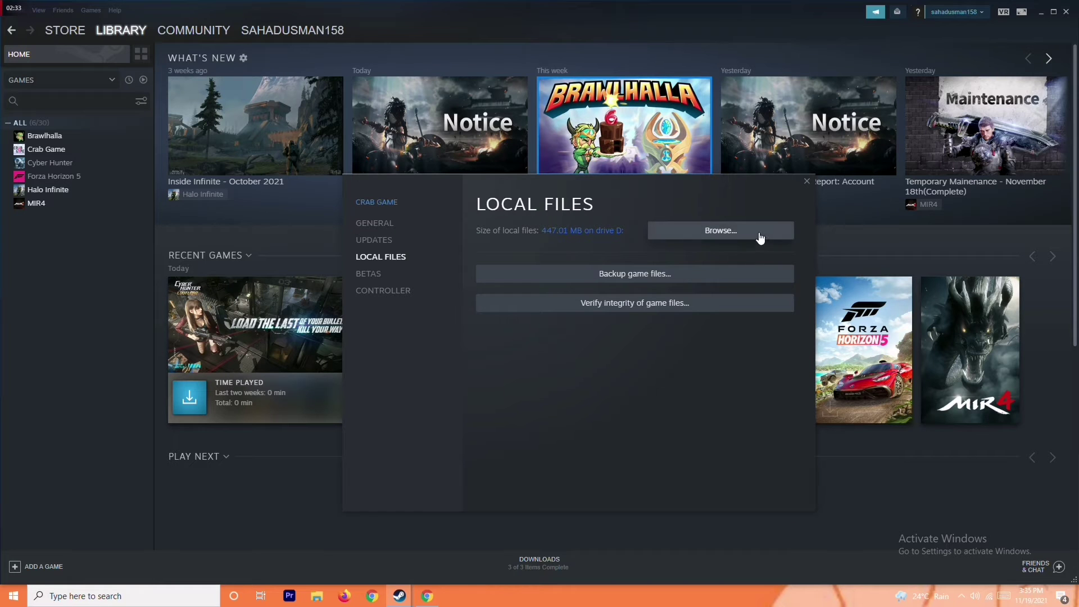
click(720, 230)
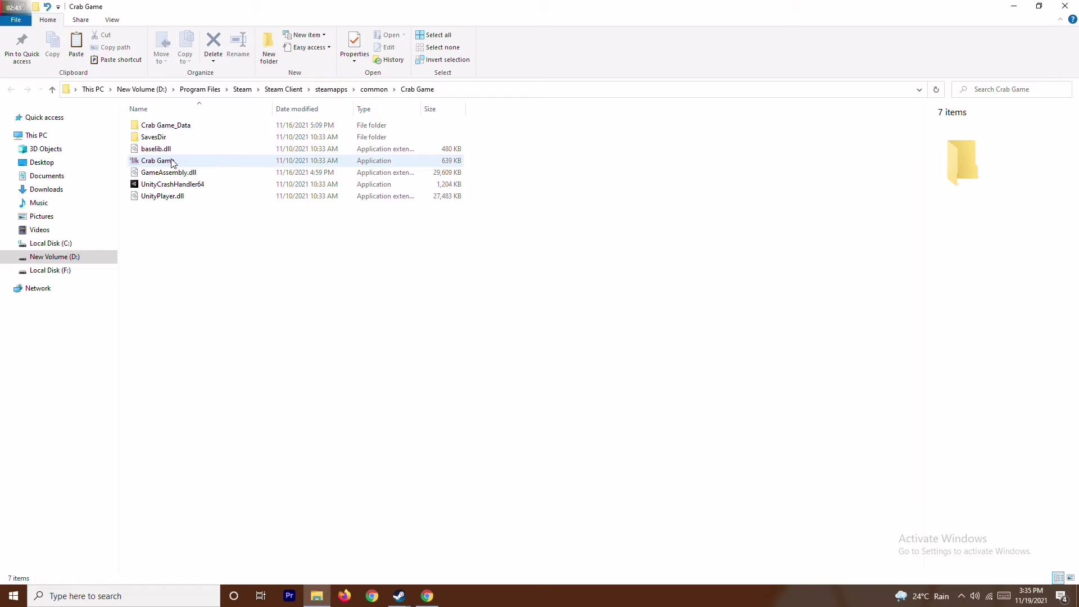
Look at the Run as administrator option for the Crab Game application, and clear the folder, Steam and game properties windows from the desktop
click(172, 162)
right_click(172, 162)
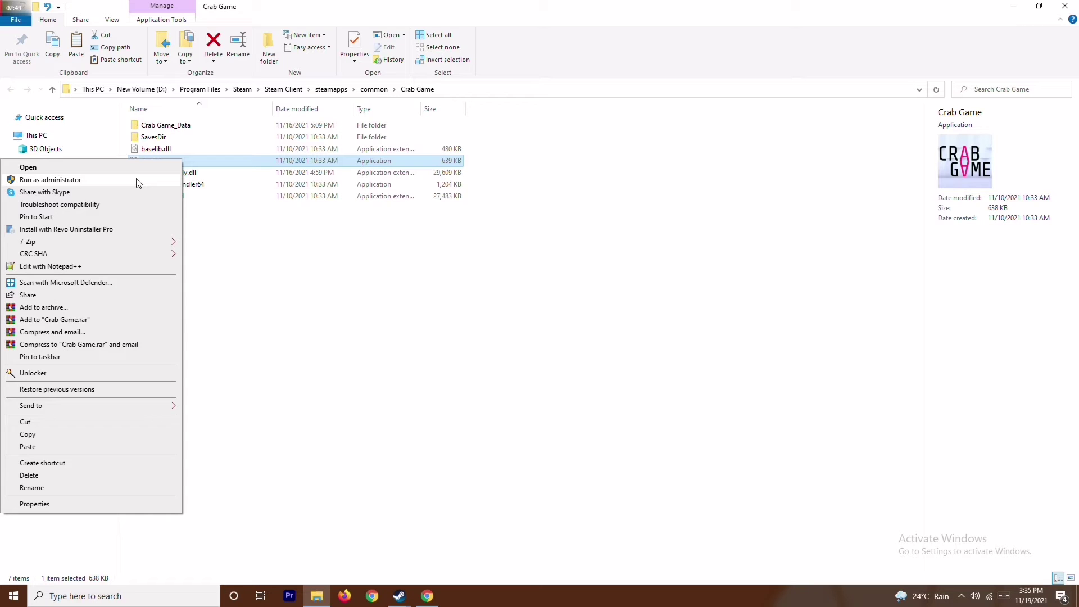
click(340, 262)
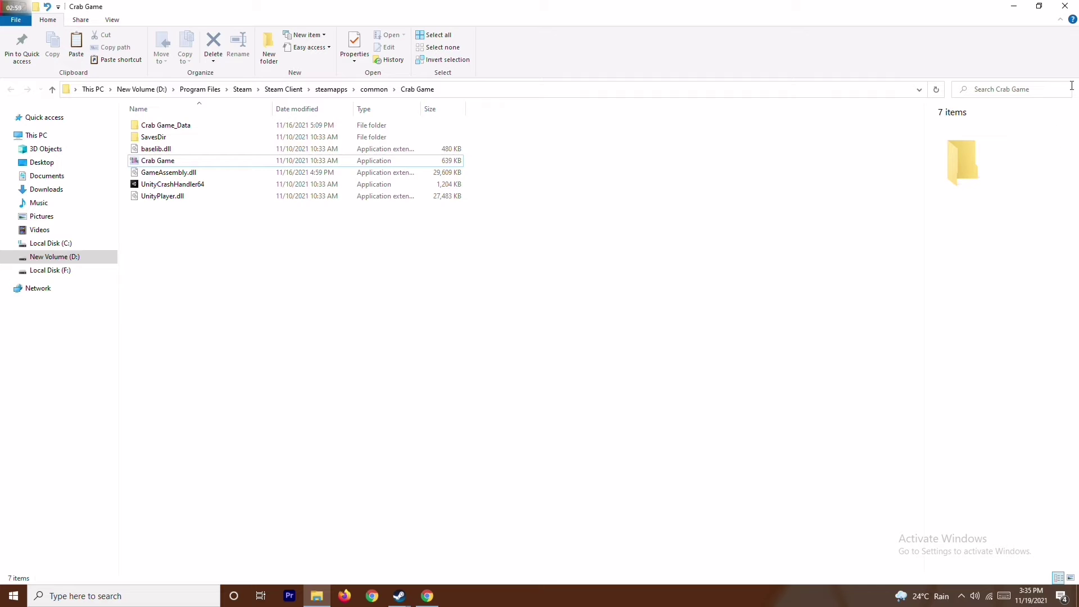
click(1066, 6)
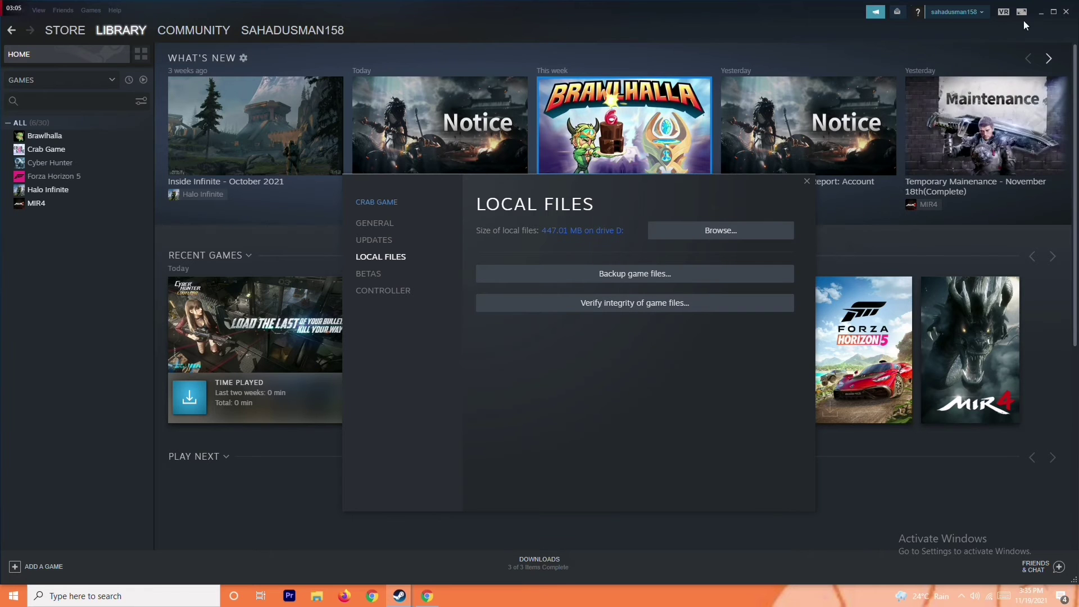
click(1041, 12)
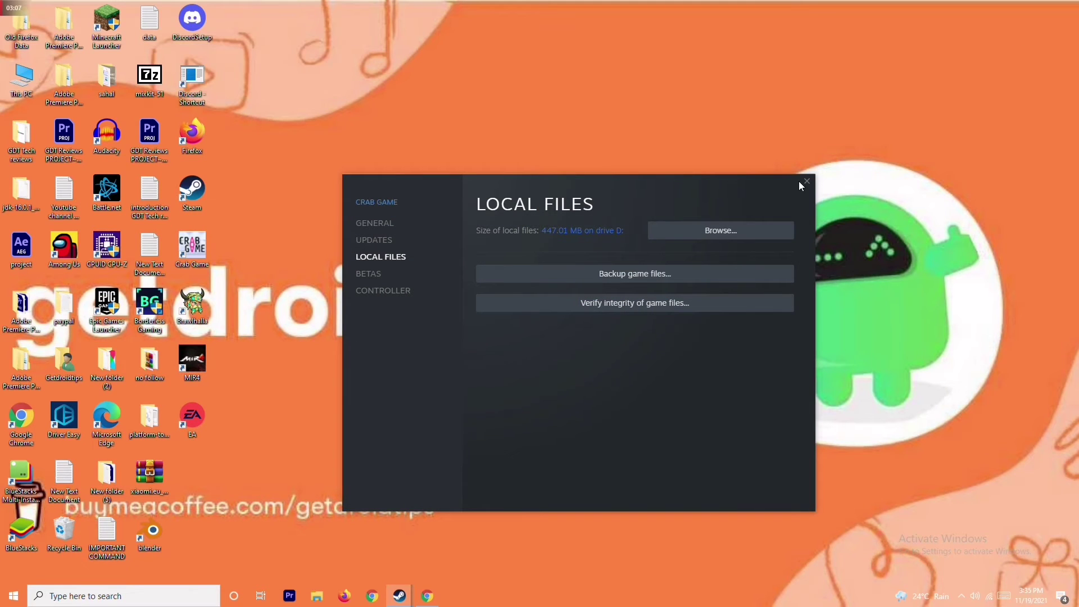
click(804, 182)
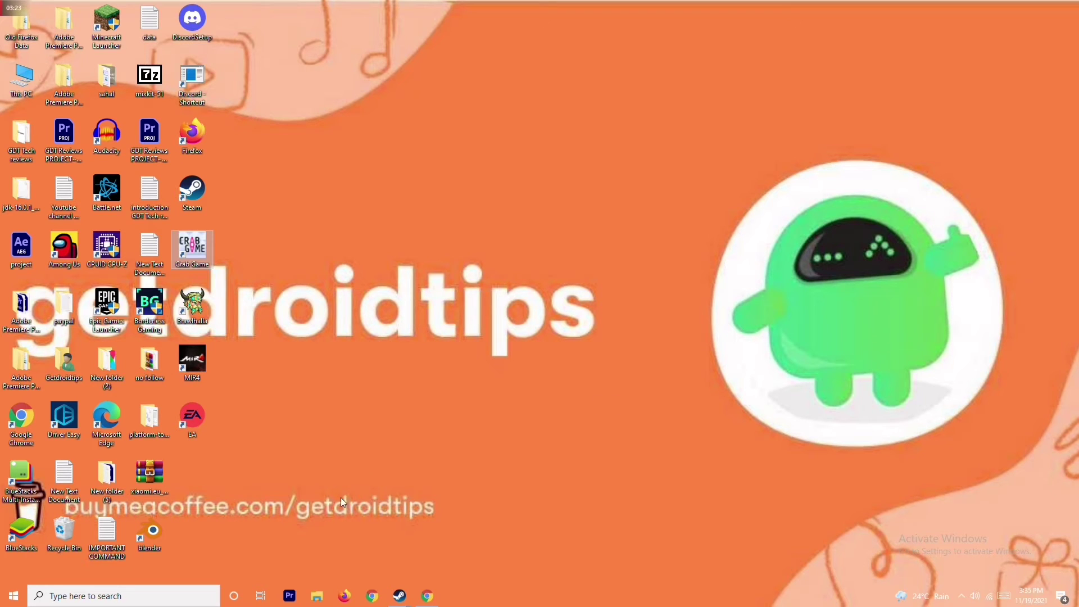
Search Windows for "windows" and open Windows Defender Firewall
click(135, 596)
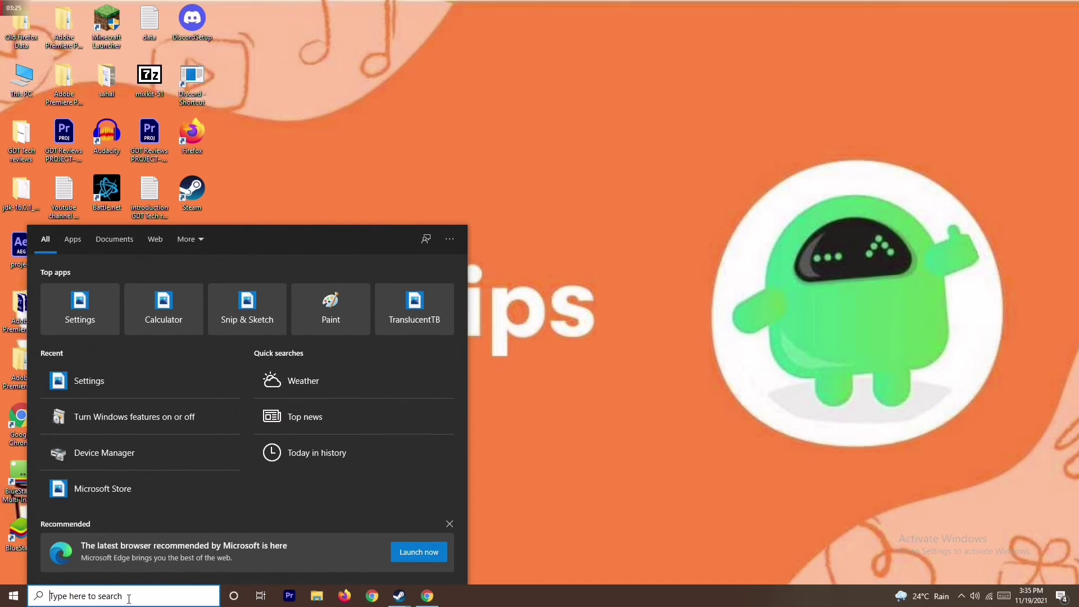
text(w)
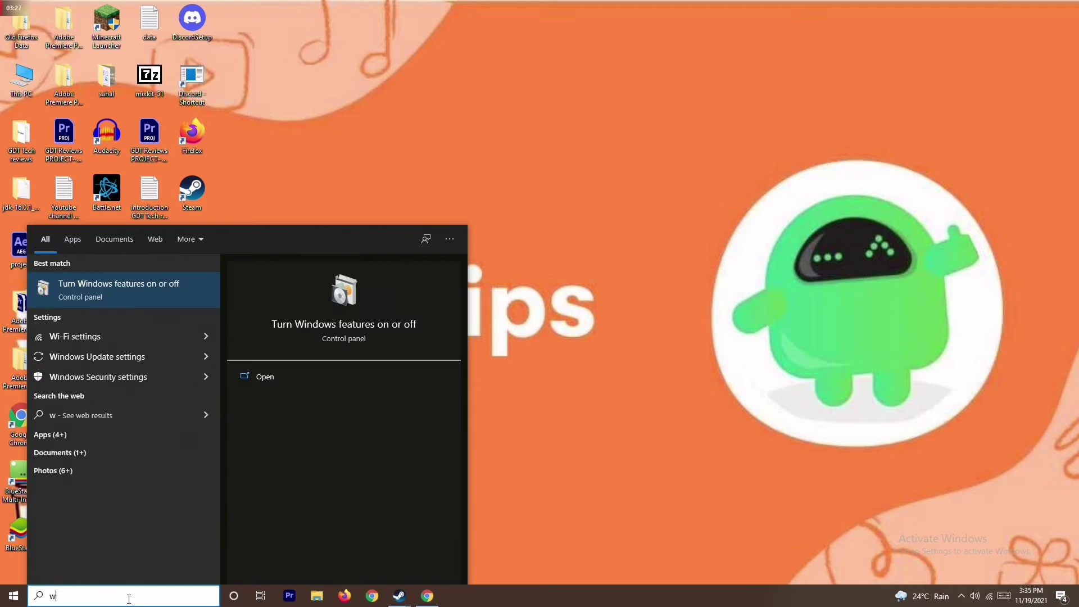
text(indows)
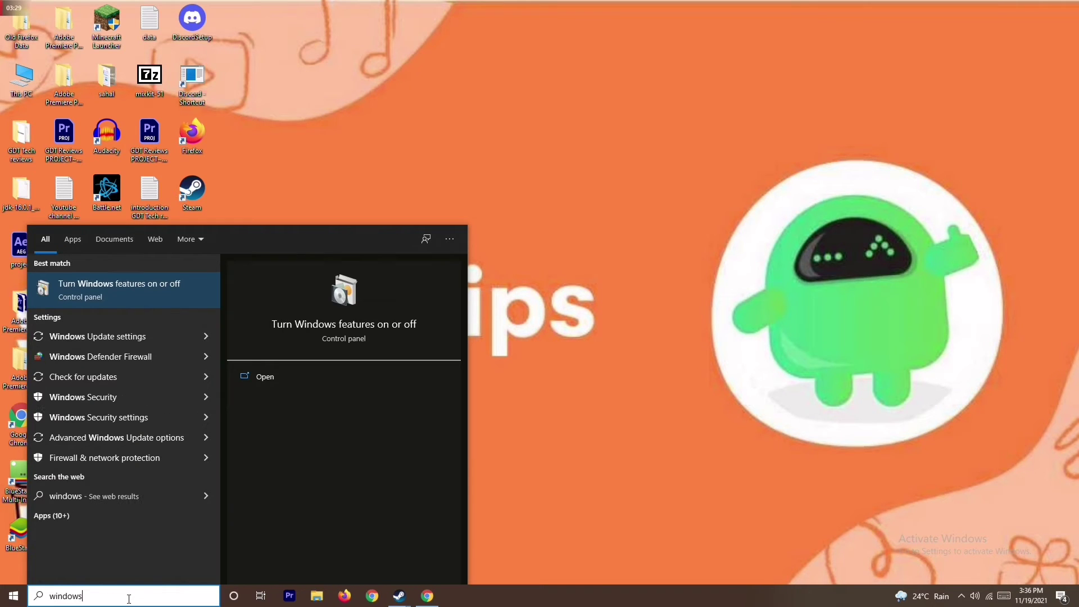
click(154, 356)
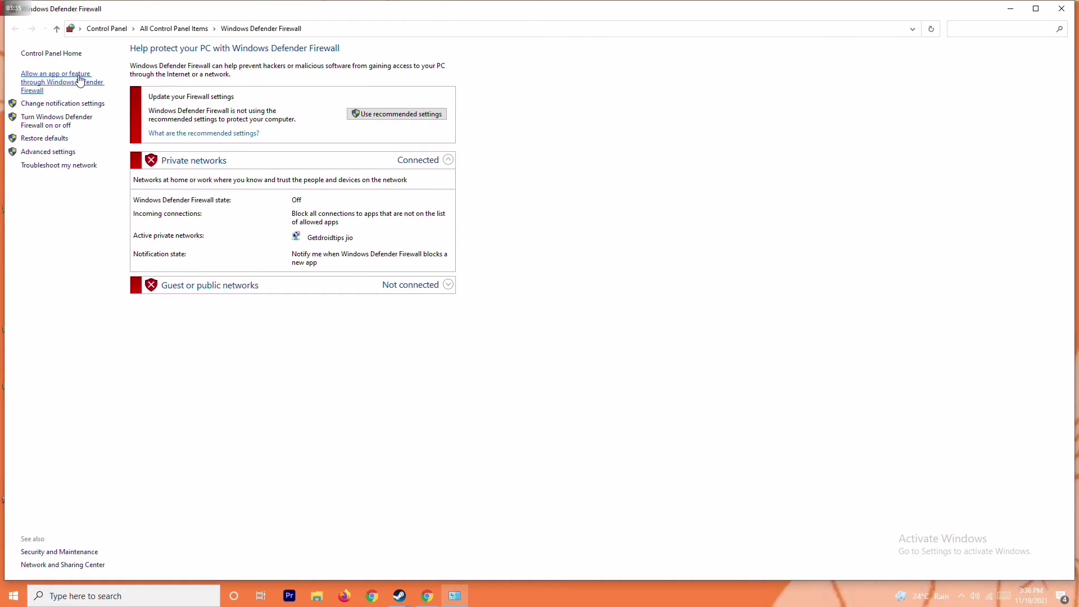
Look at the options for turning Windows Defender Firewall off on the private network, and close the firewall window without applying changes
click(60, 116)
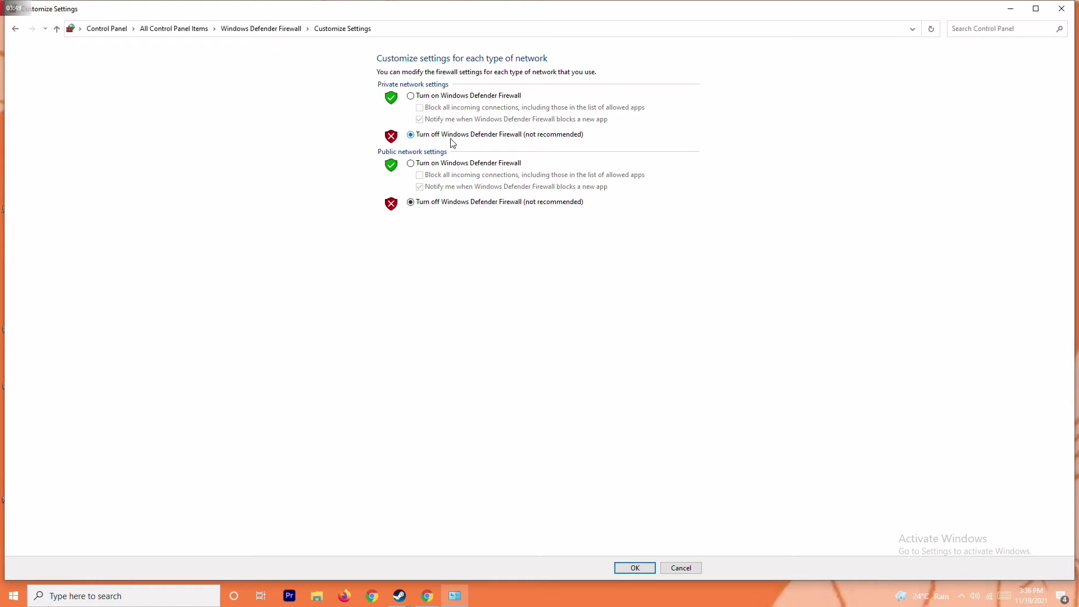
click(431, 96)
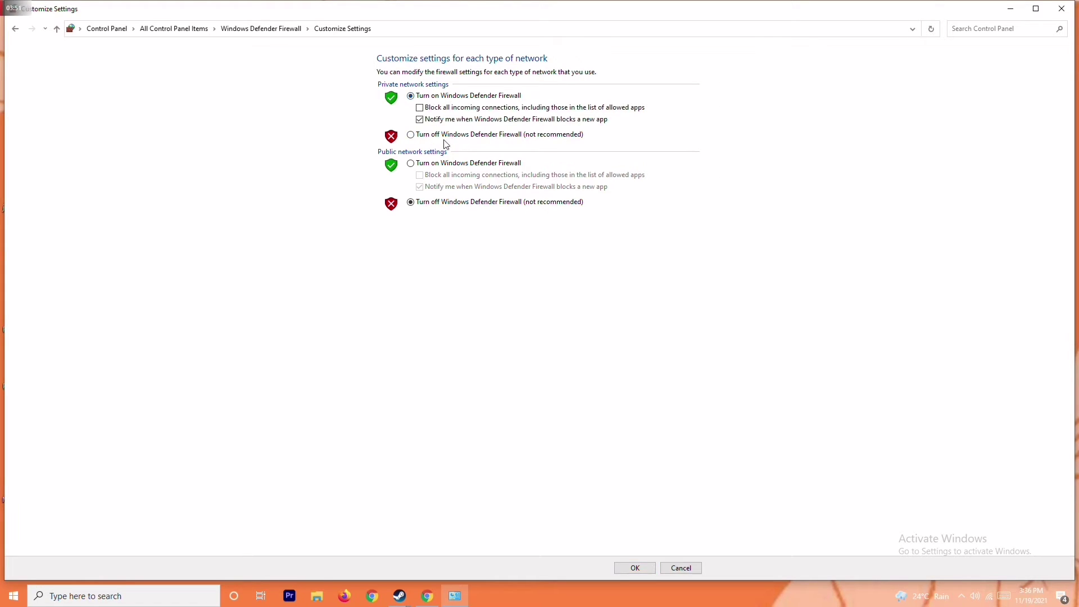
click(438, 138)
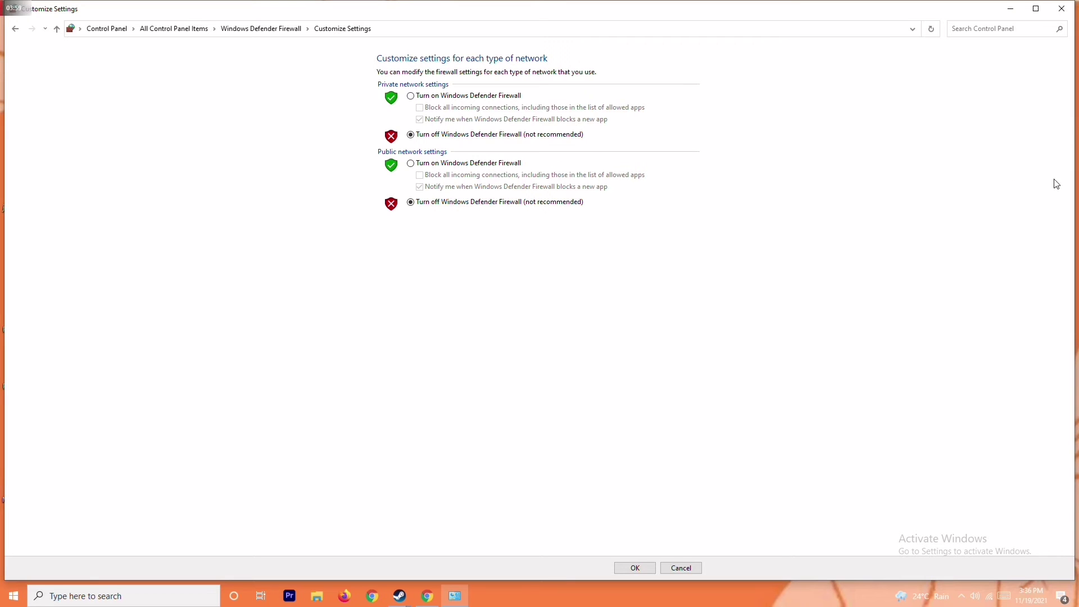
click(1061, 8)
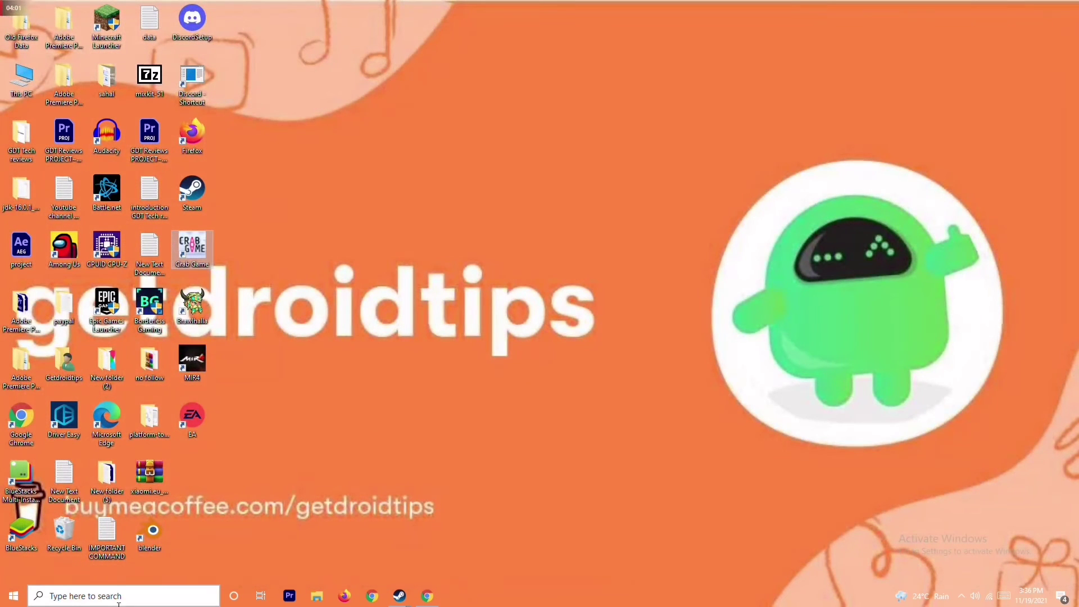
Look at the Windows power options for restarting the computer, and dismiss them
click(14, 596)
click(22, 567)
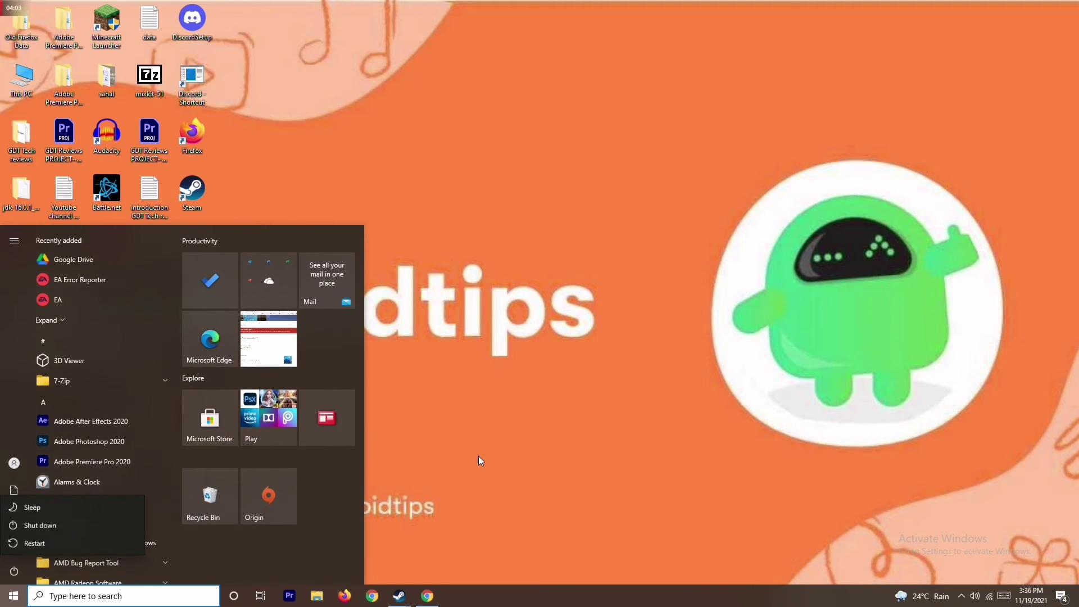
click(563, 397)
click(563, 396)
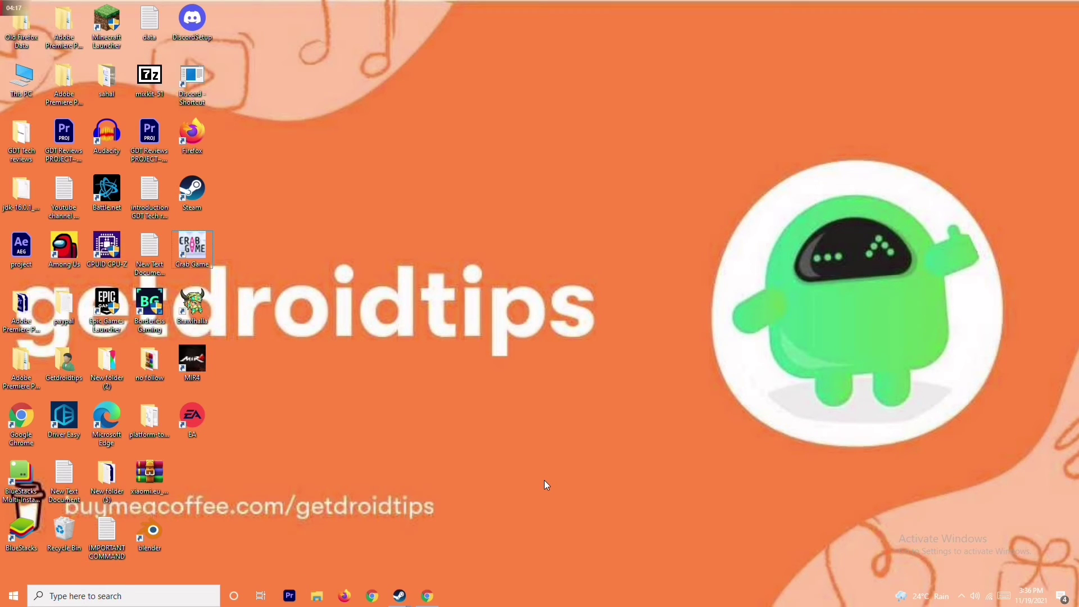
Open the Virus & threat protection settings of Windows Security by way of Update & Security in Windows Settings
key(super+i)
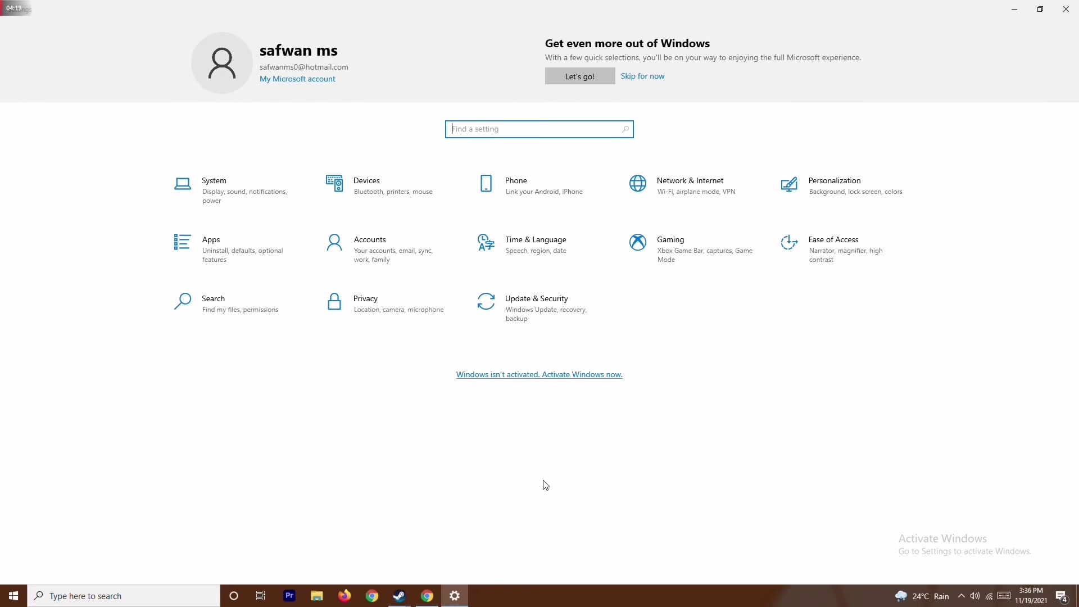
click(549, 302)
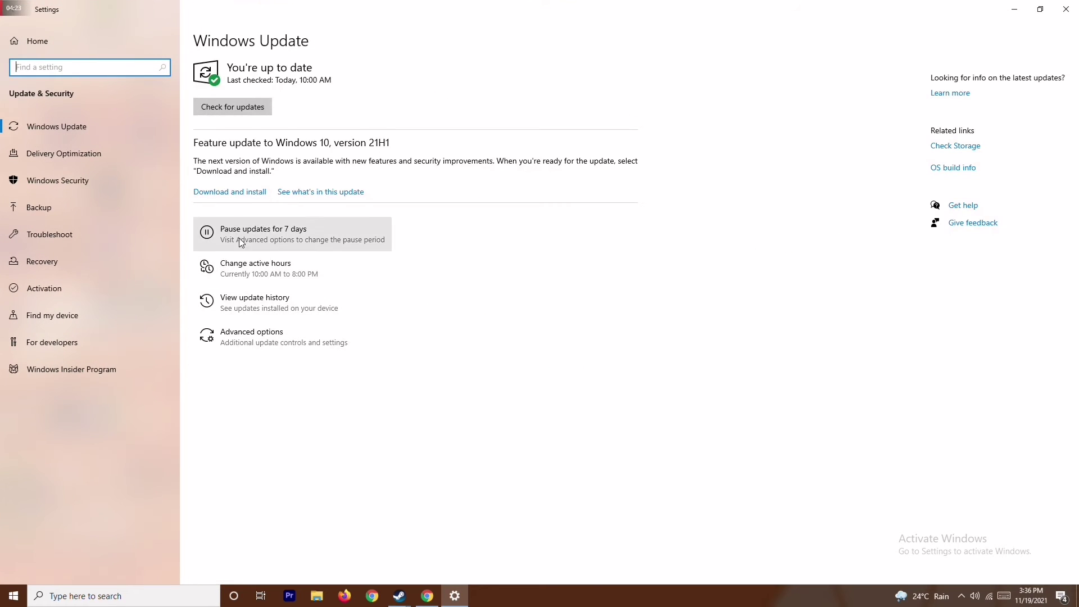
click(69, 183)
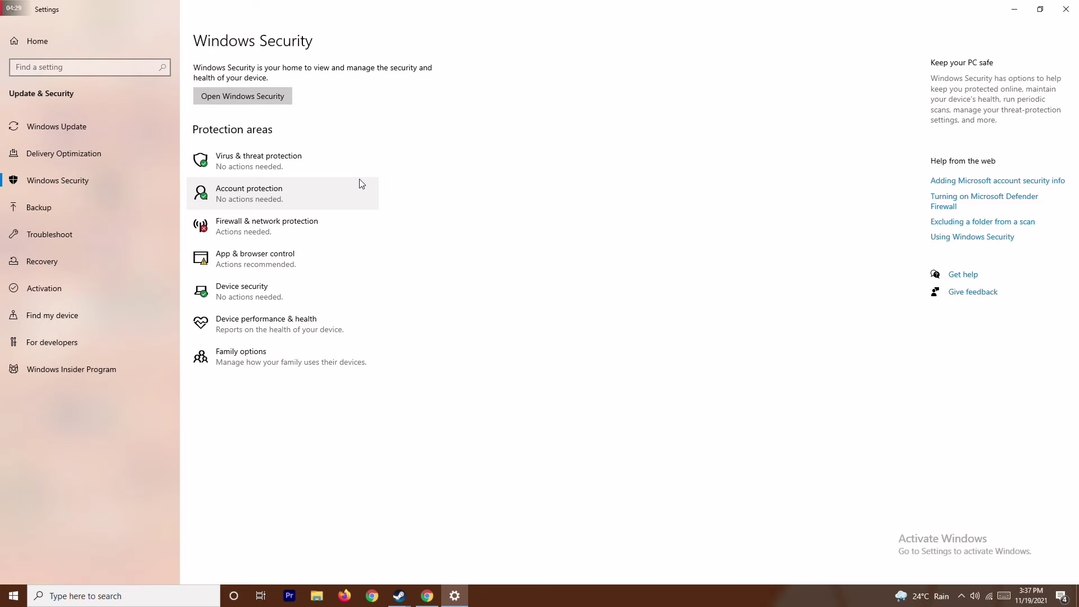
click(329, 165)
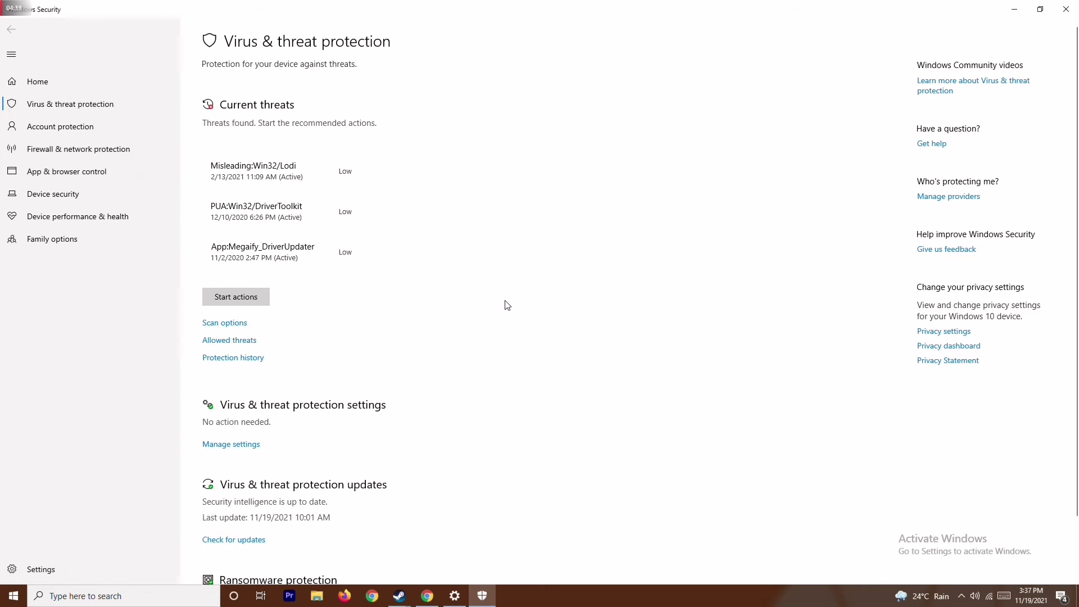
scroll(503, 308, down, 2)
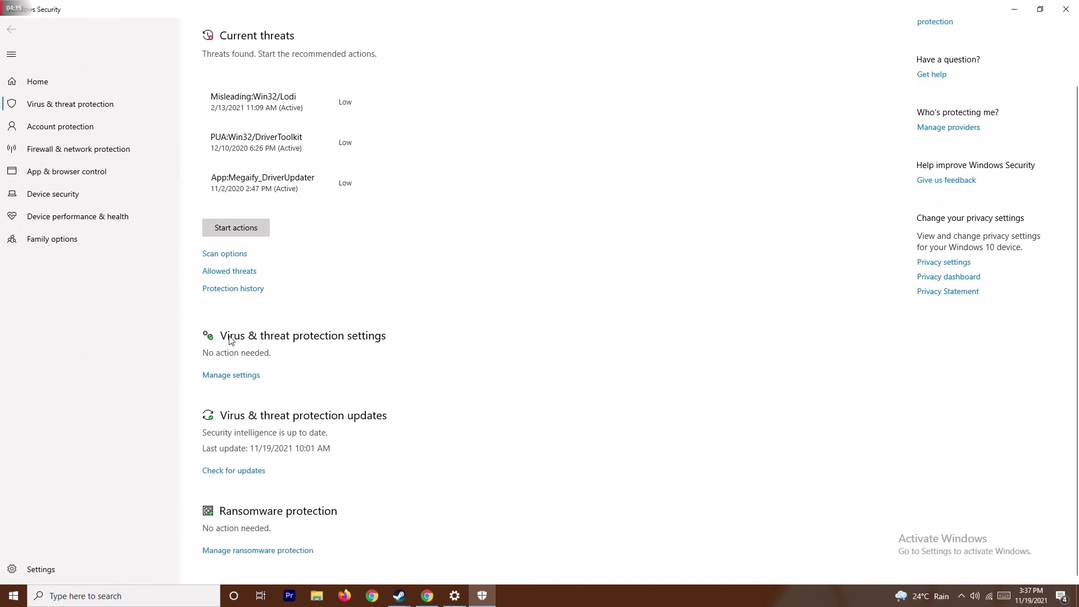
click(240, 380)
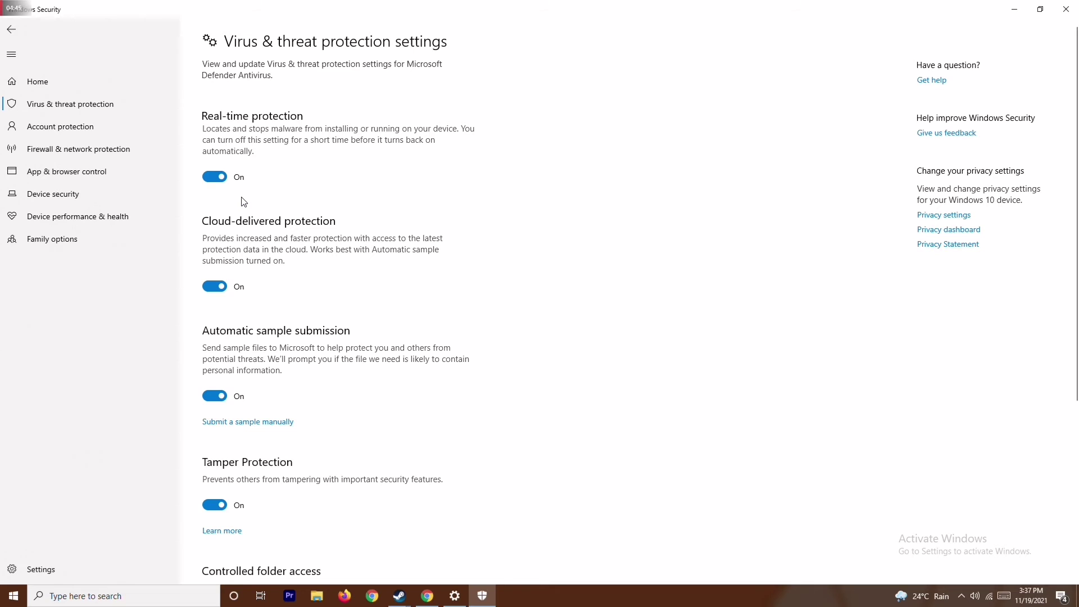
Turn off Real-time protection, allow Windows Security to make the change, and close the settings windows
click(214, 176)
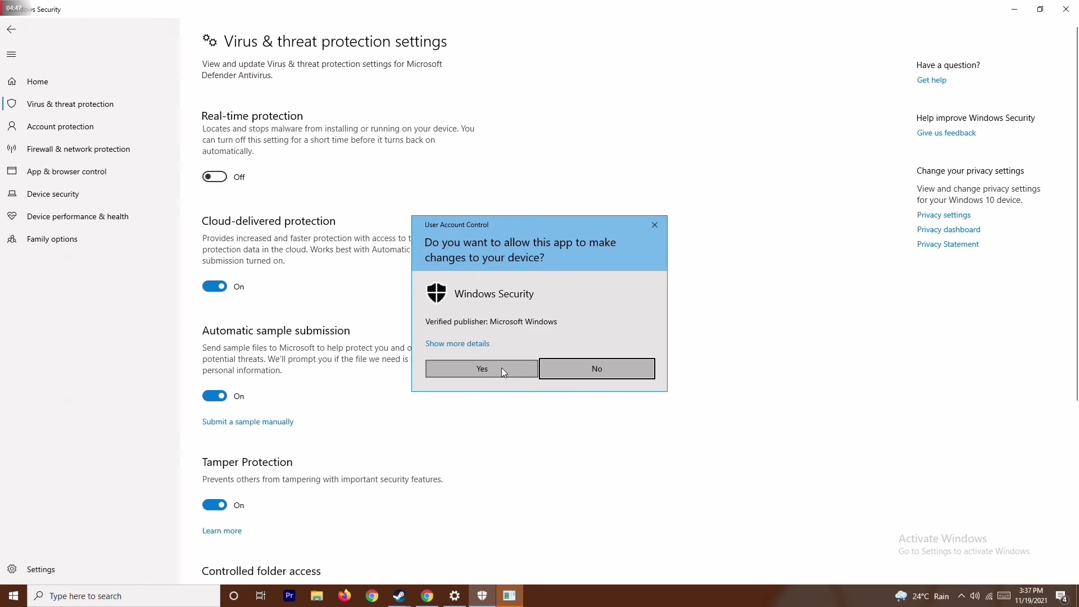
click(501, 367)
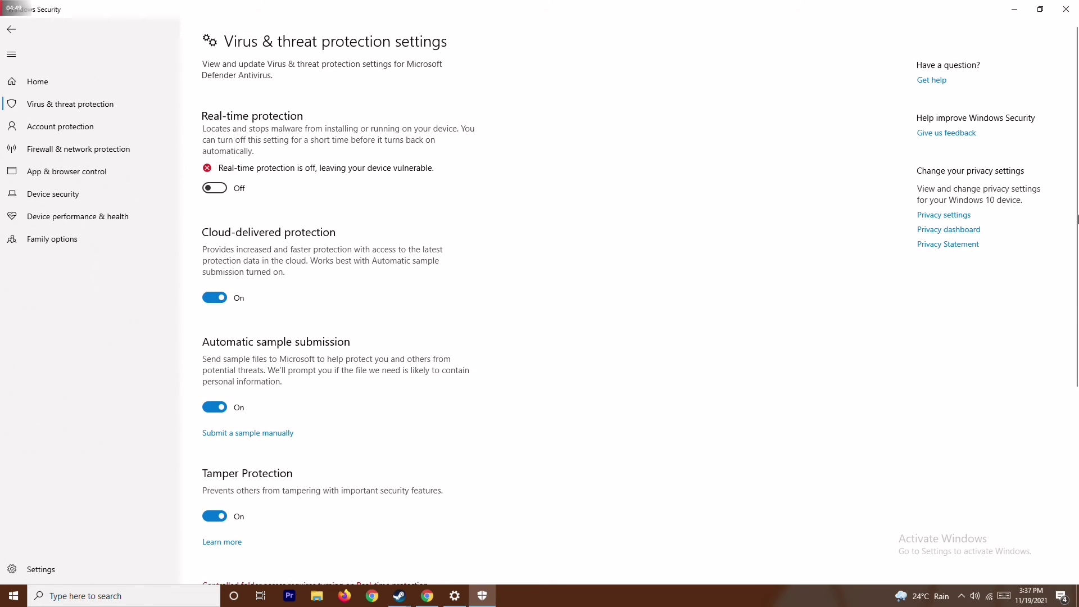
click(1073, 7)
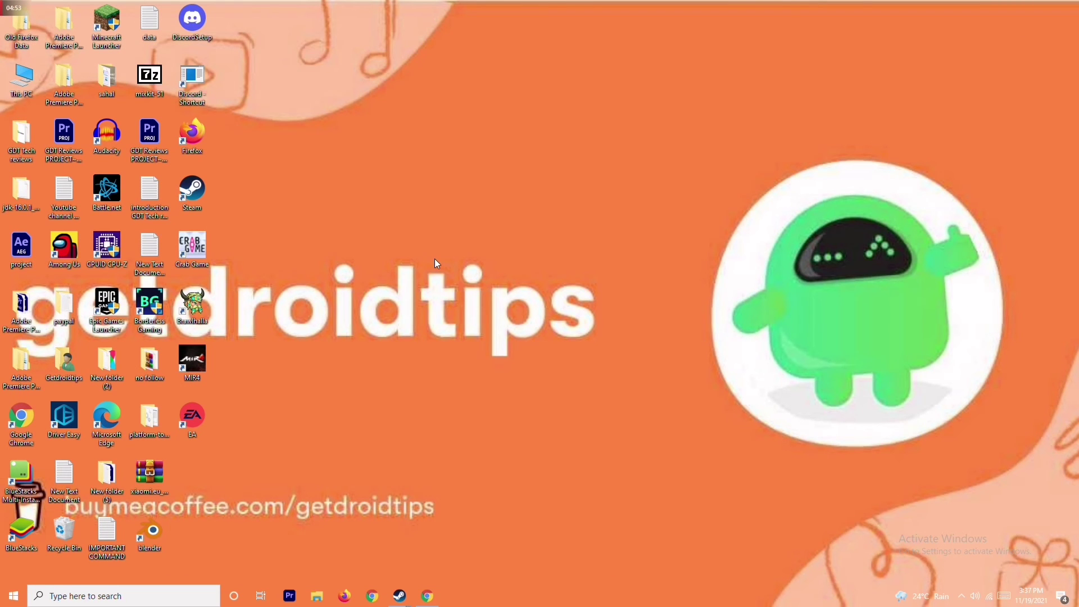
right_click(434, 259)
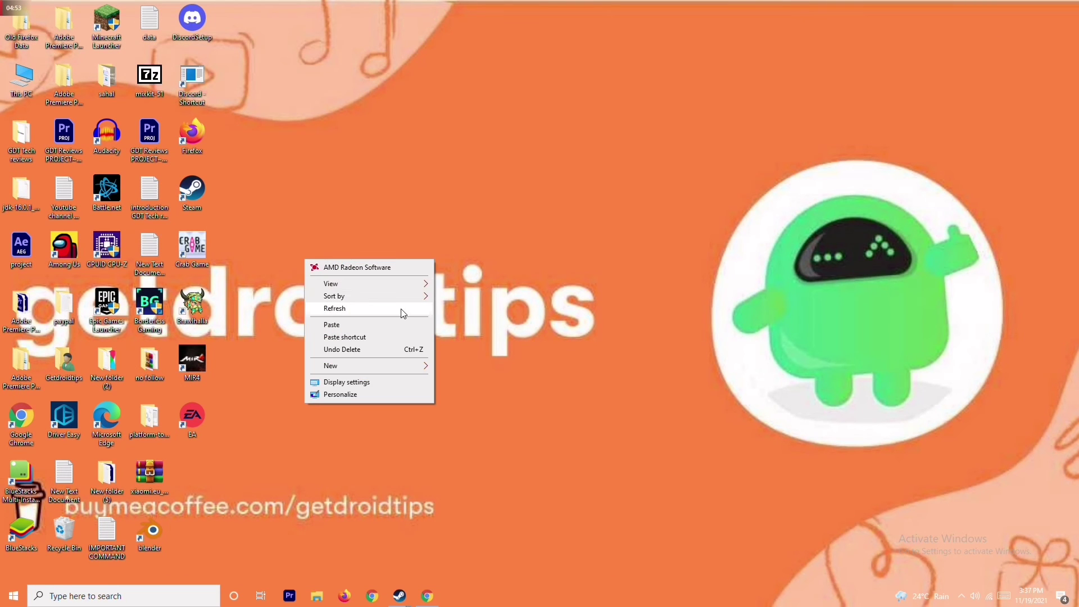
click(404, 313)
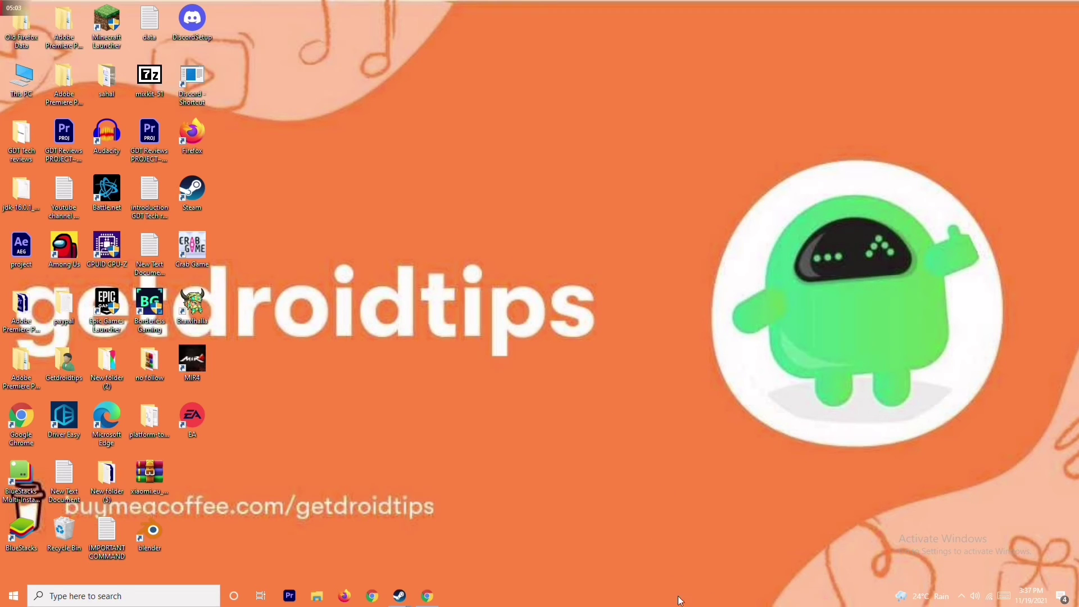
right_click(710, 599)
click(446, 246)
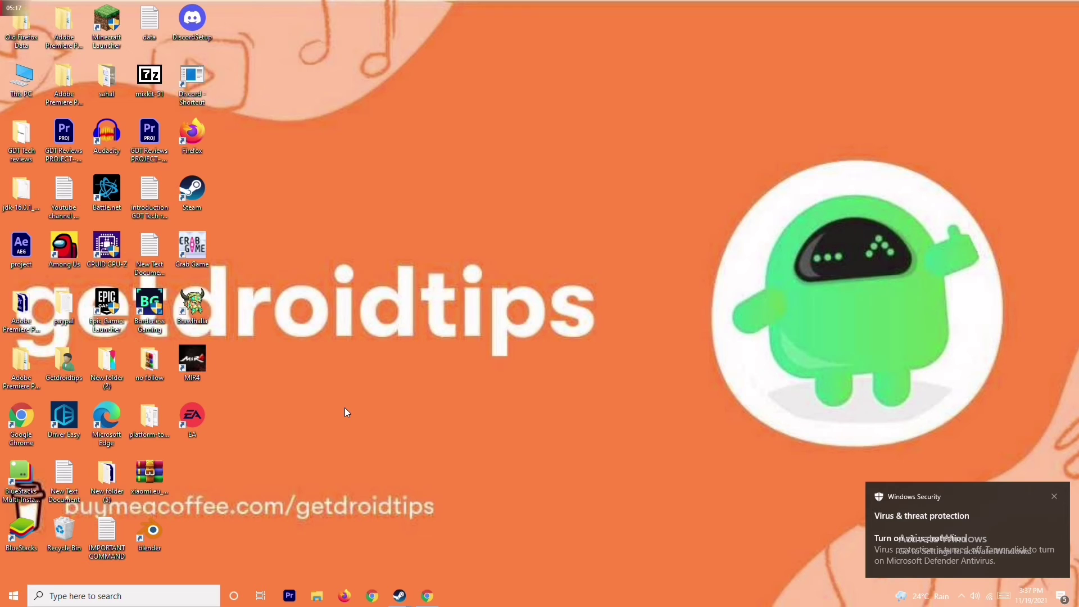
Switch to the Steam library window
mouse_move(398, 594)
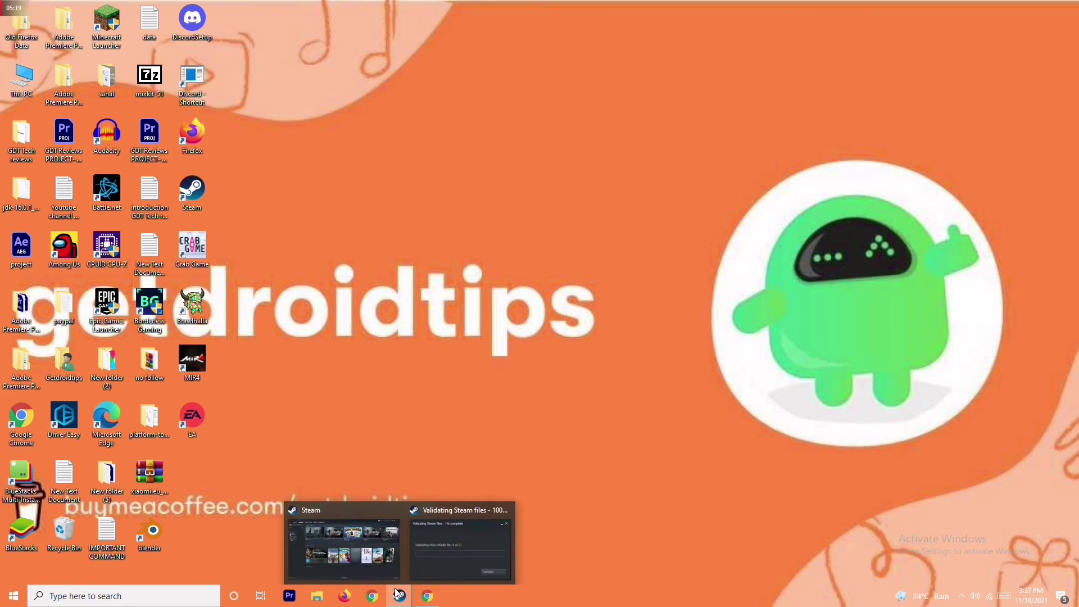
click(379, 538)
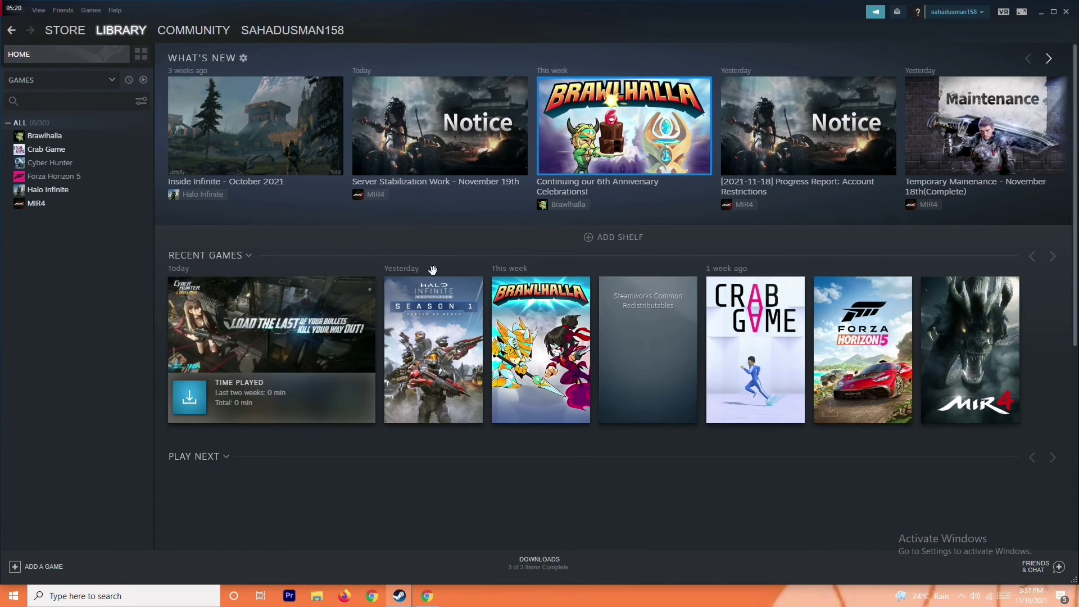
right_click(90, 182)
mouse_move(118, 232)
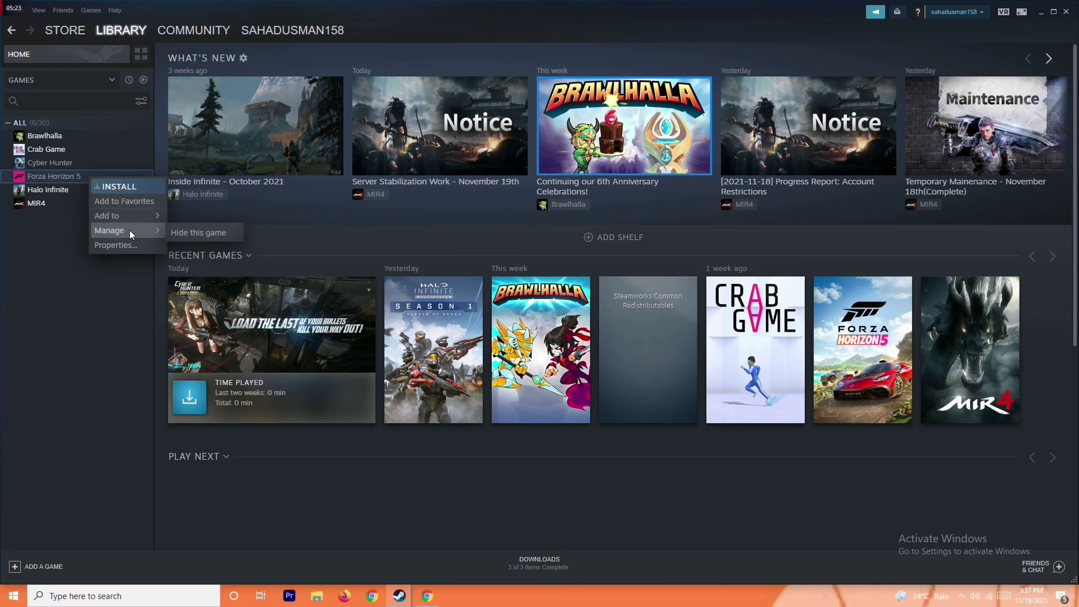
mouse_move(155, 220)
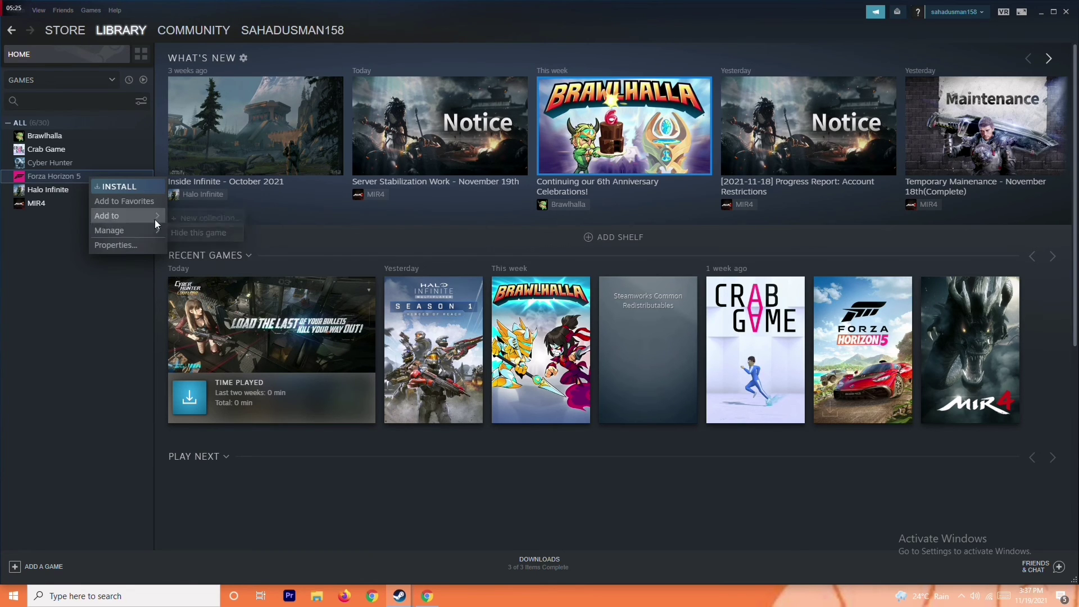
click(69, 272)
click(85, 178)
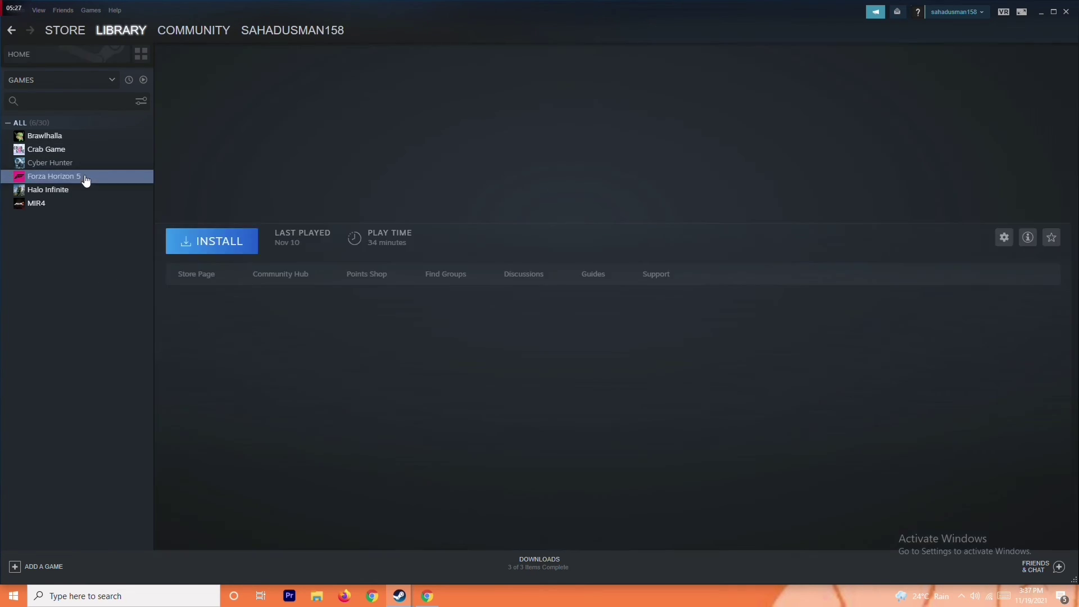
Look at the management options for Crab Game in the Steam library, including Uninstall, and minimise Steam
click(59, 153)
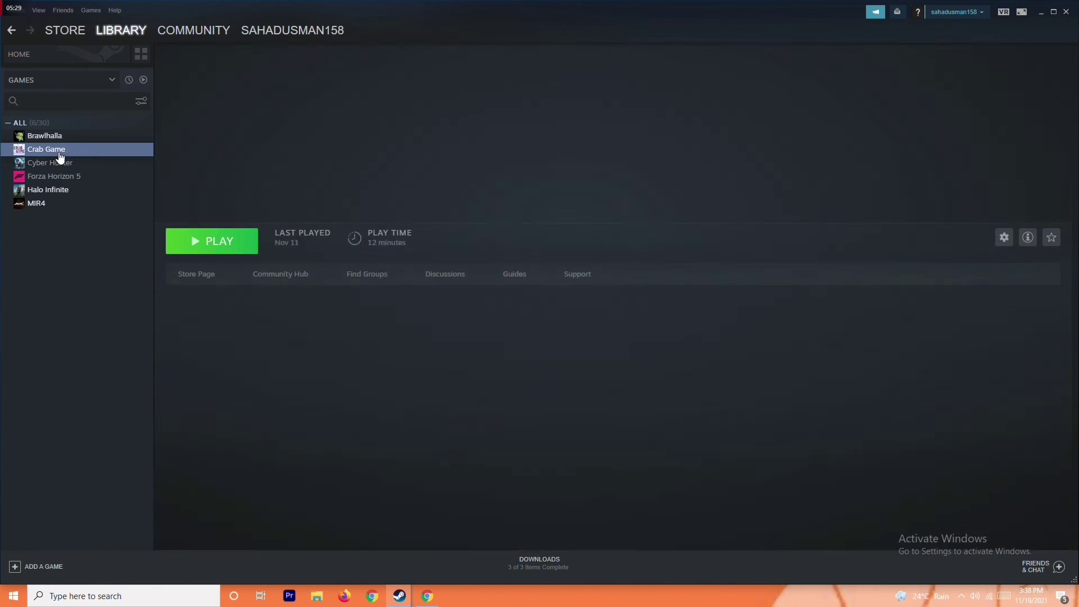
right_click(96, 153)
mouse_move(127, 208)
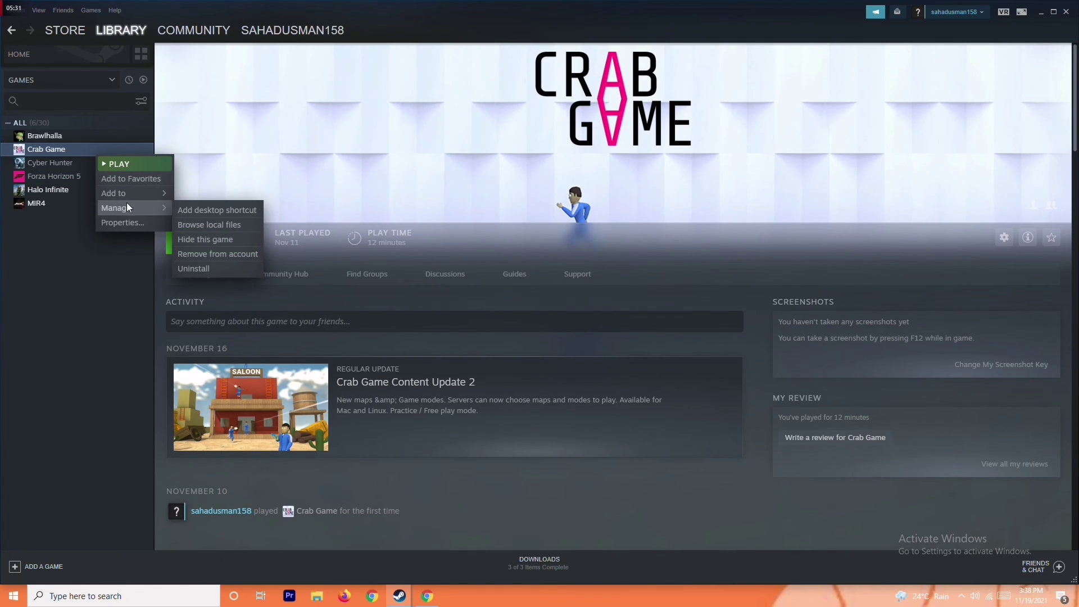
click(80, 315)
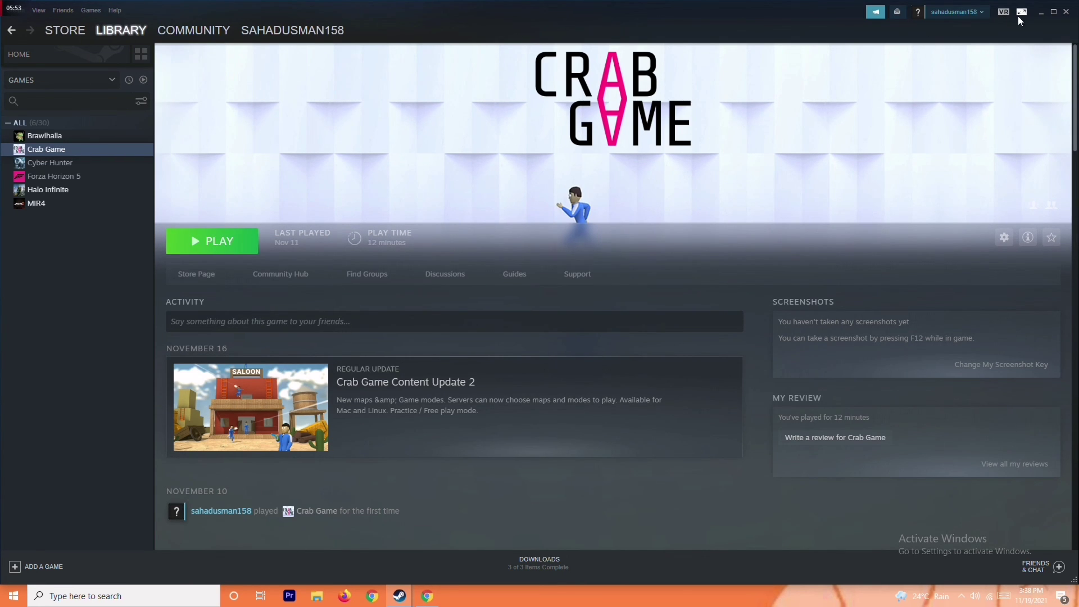
click(1040, 12)
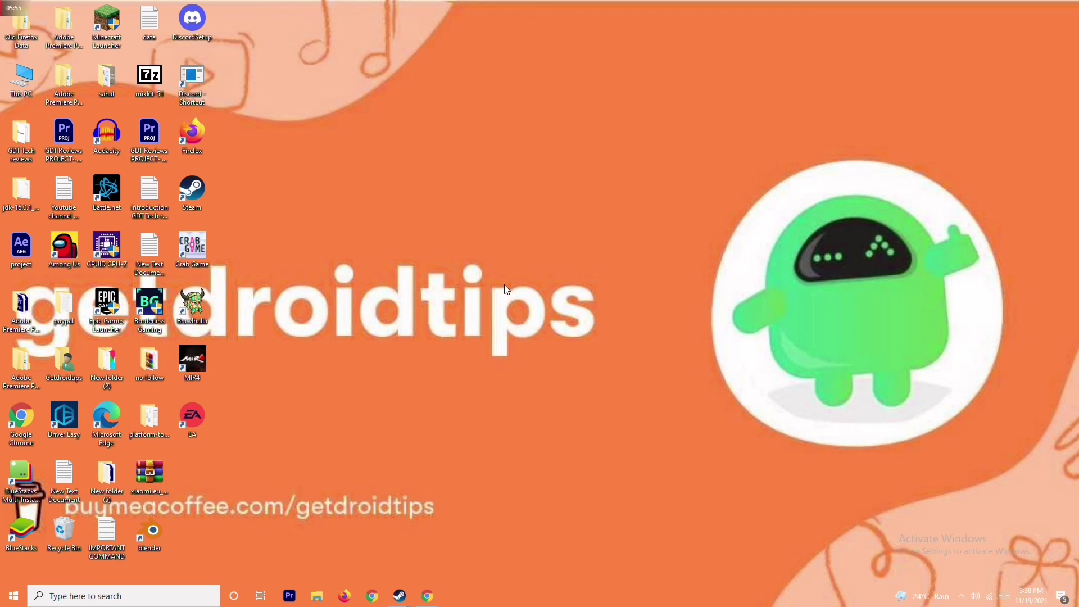